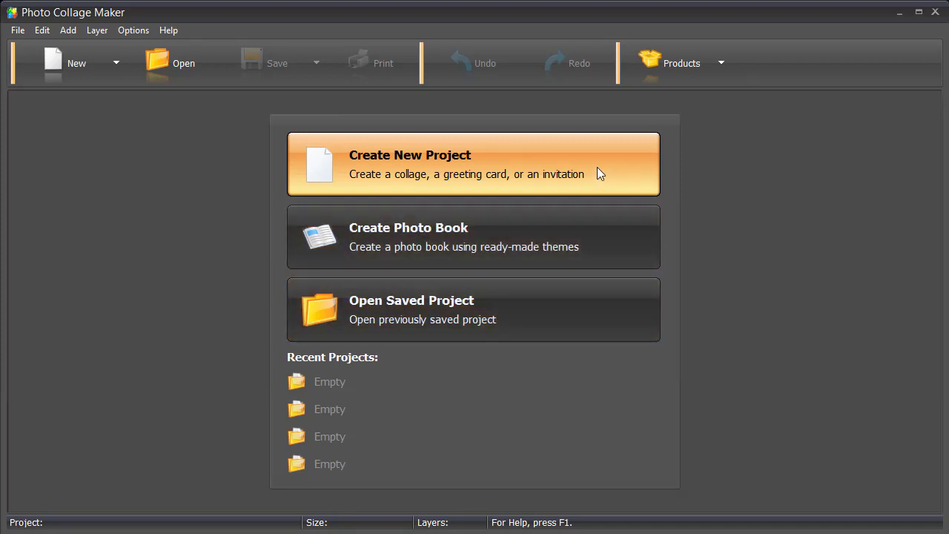
{"action": "left_click", "coordinate": [596, 173]}
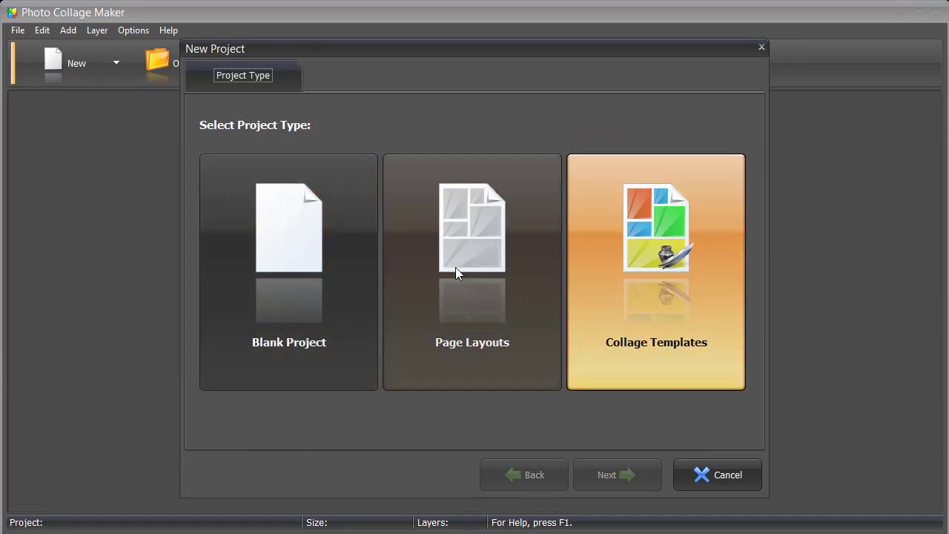
{"action": "left_click", "coordinate": [341, 286]}
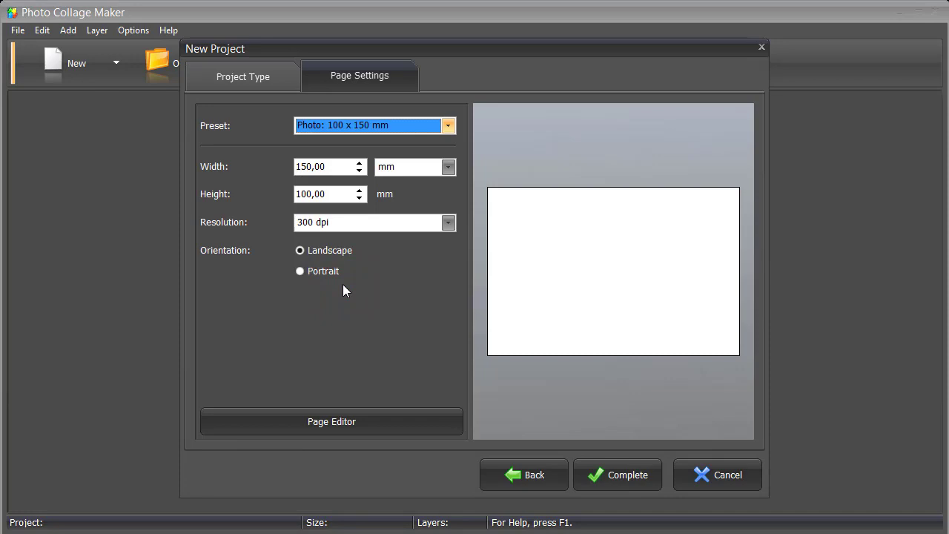
{"action": "left_click", "coordinate": [267, 73]}
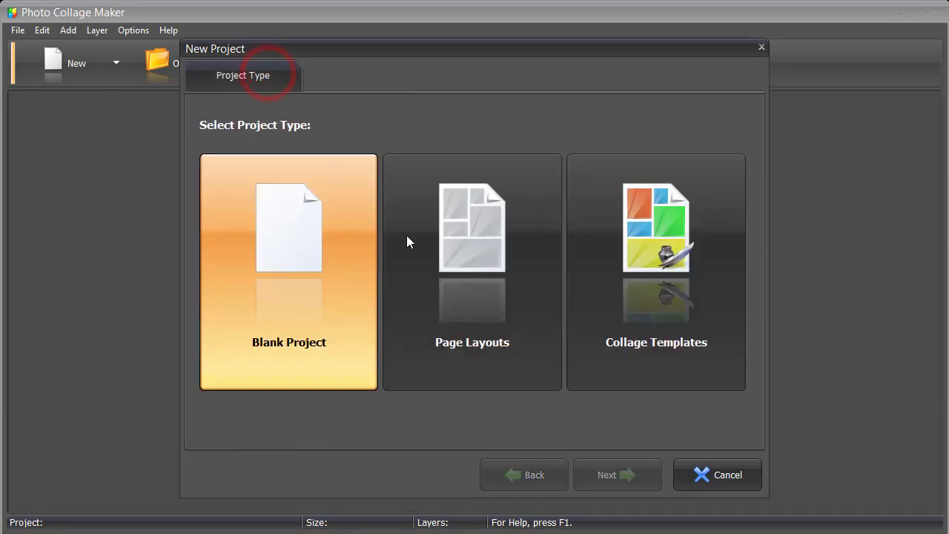
{"action": "left_click", "coordinate": [440, 274]}
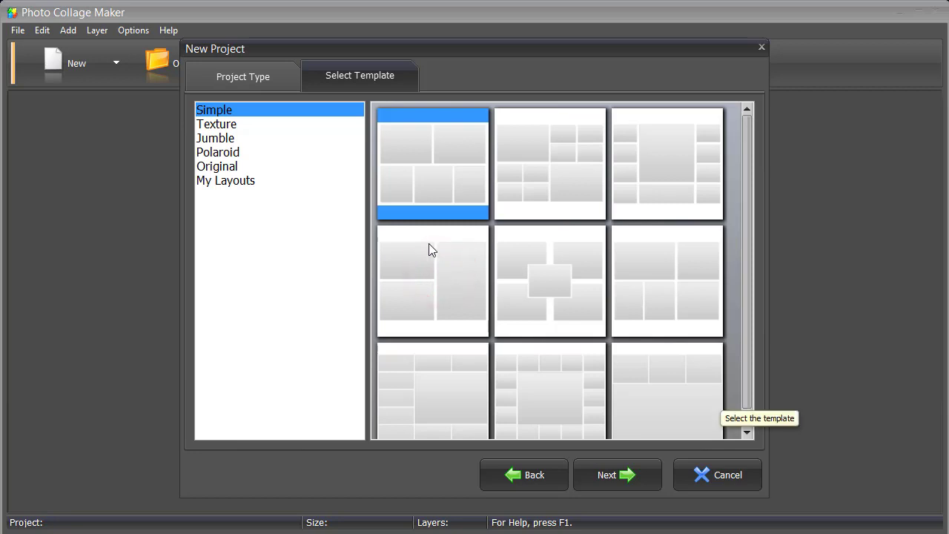
{"action": "left_click", "coordinate": [286, 82]}
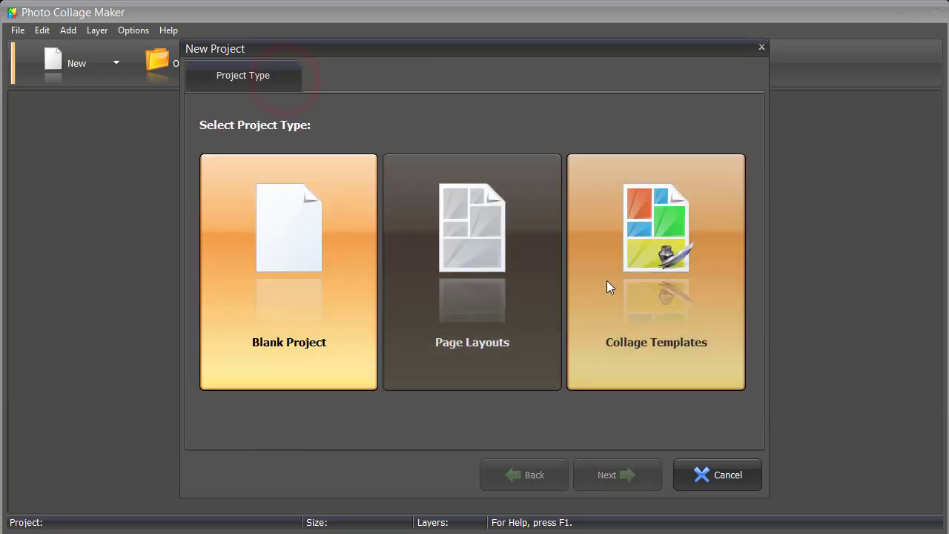
- Browse the collage template categories from Children to Invitations, then return to Travel
{"action": "left_click", "coordinate": [607, 280]}
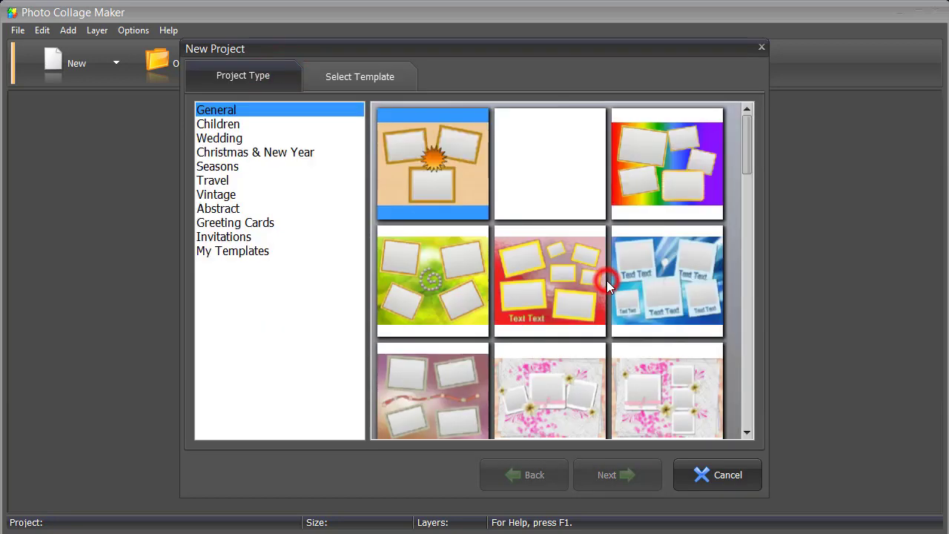
{"action": "left_click", "coordinate": [235, 124]}
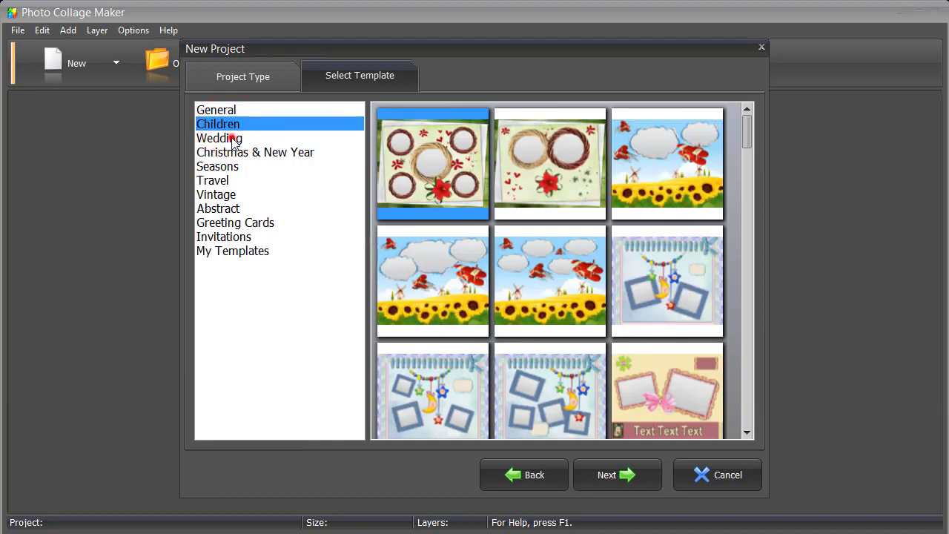
{"action": "left_click", "coordinate": [232, 139]}
{"action": "left_click", "coordinate": [225, 152]}
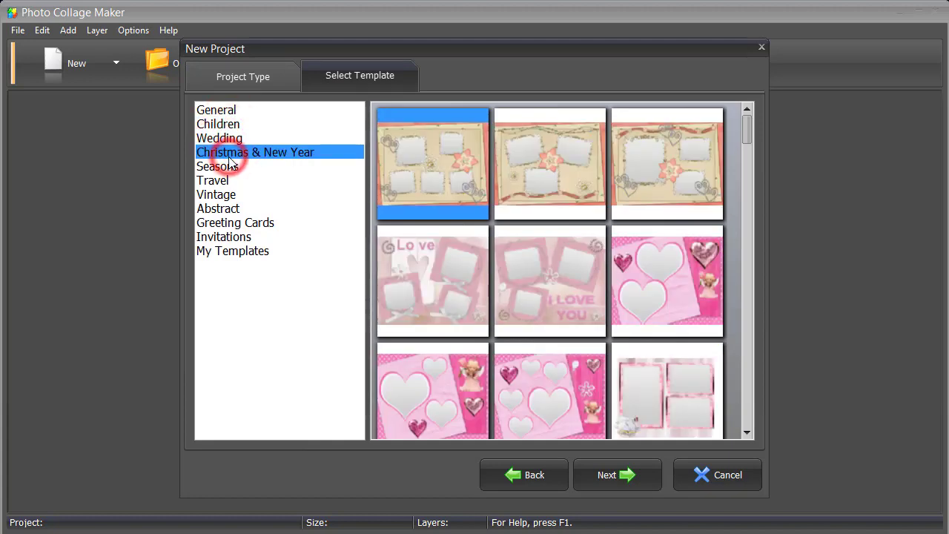
{"action": "left_click", "coordinate": [226, 168]}
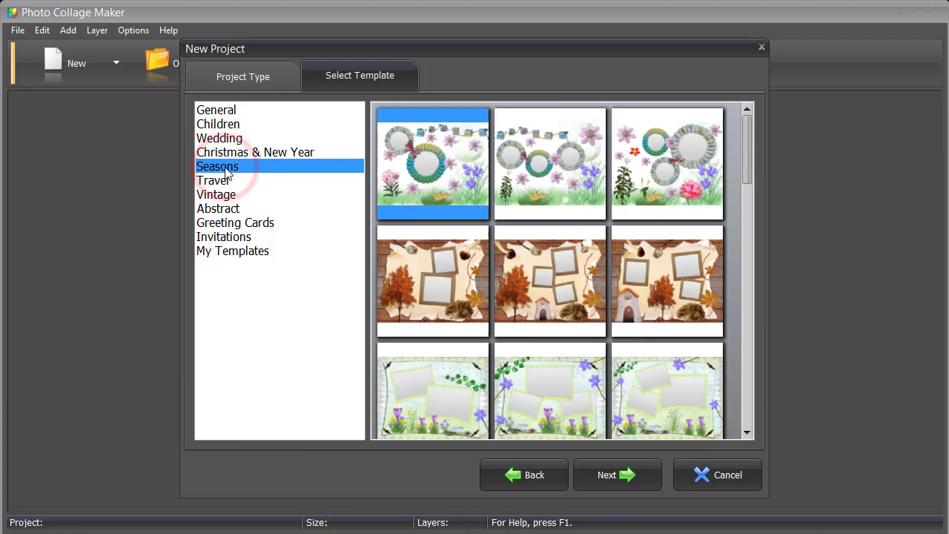
{"action": "left_click", "coordinate": [220, 180]}
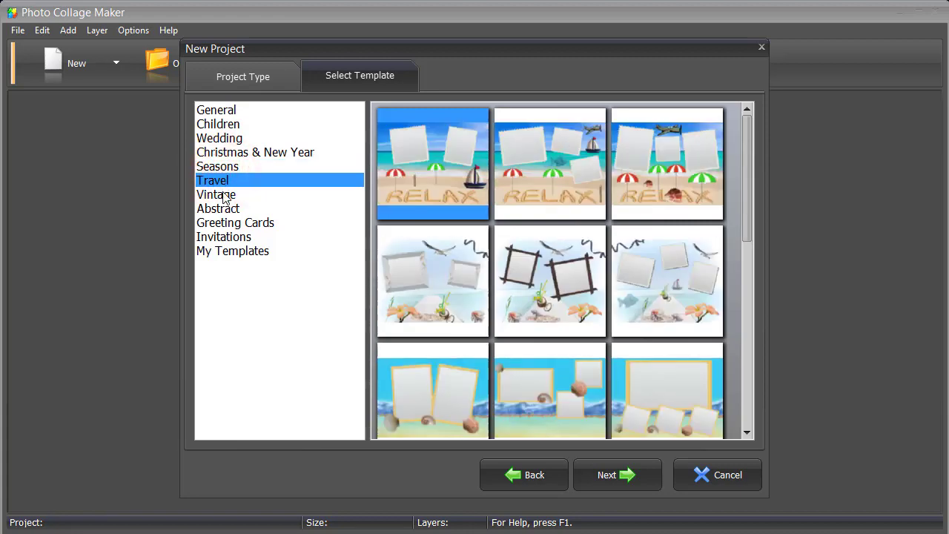
{"action": "left_click", "coordinate": [223, 196]}
{"action": "left_click", "coordinate": [224, 208]}
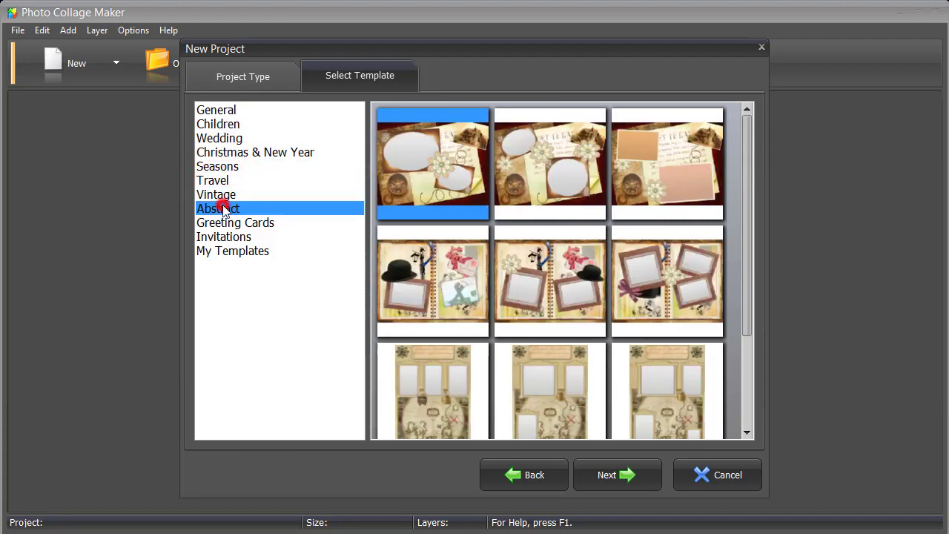
{"action": "left_click", "coordinate": [223, 223]}
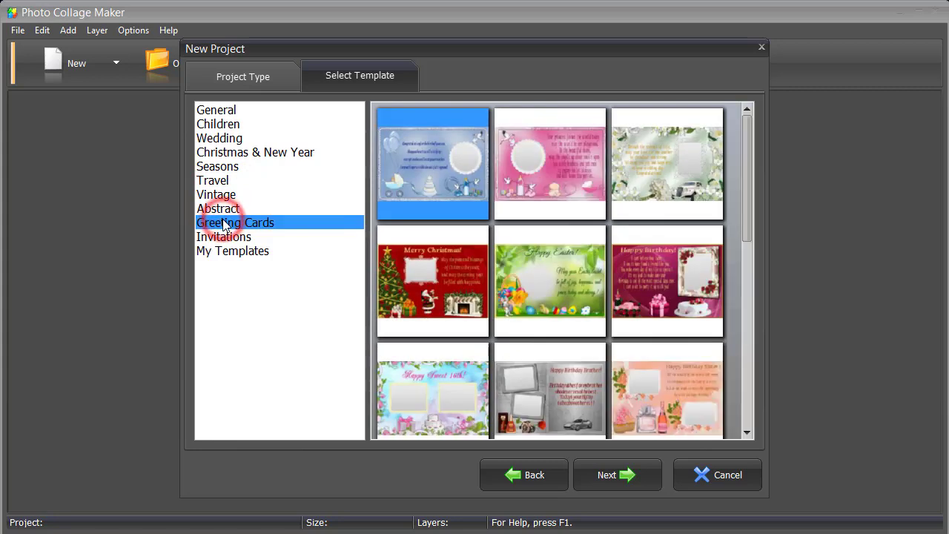
{"action": "left_click", "coordinate": [222, 237]}
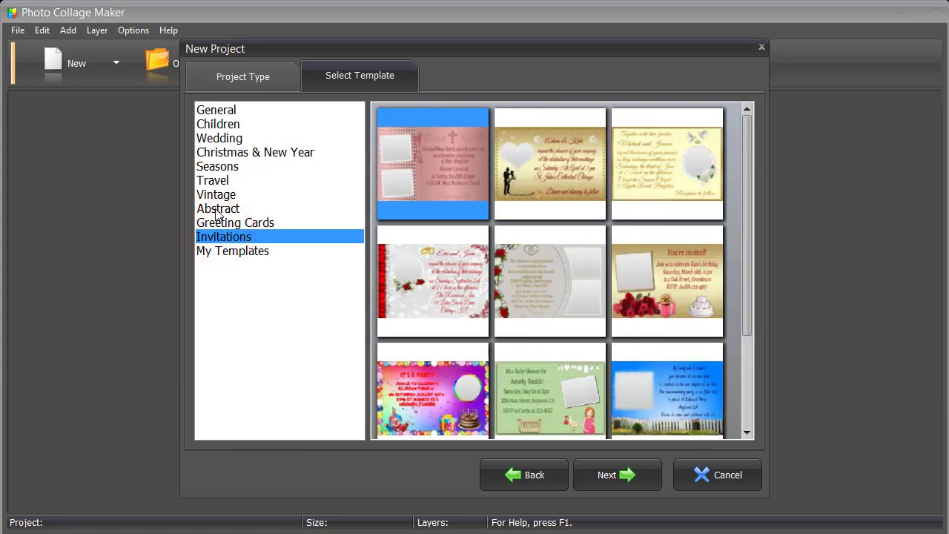
{"action": "left_click", "coordinate": [215, 182]}
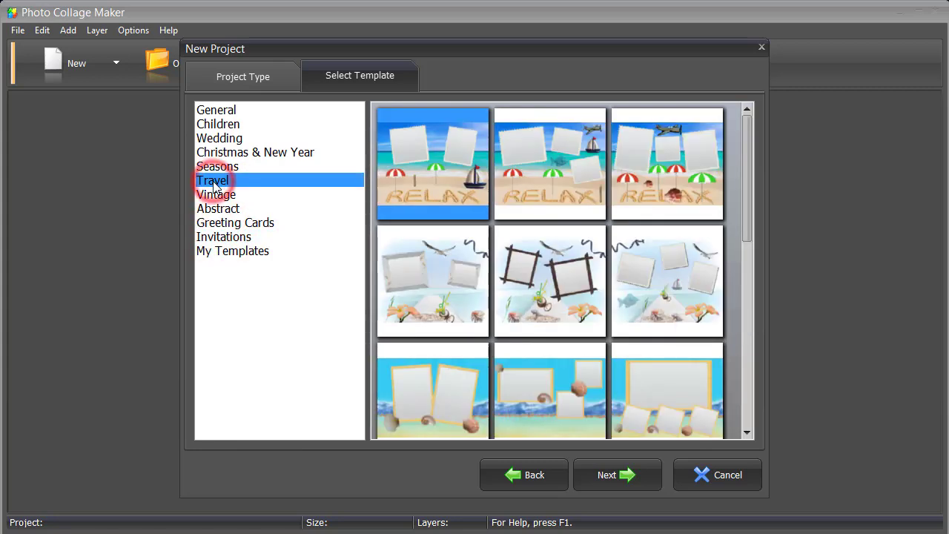
- Pick the Travel template with two wooden frames and set the page to Letter 8.5 x 11
{"action": "left_click", "coordinate": [528, 313]}
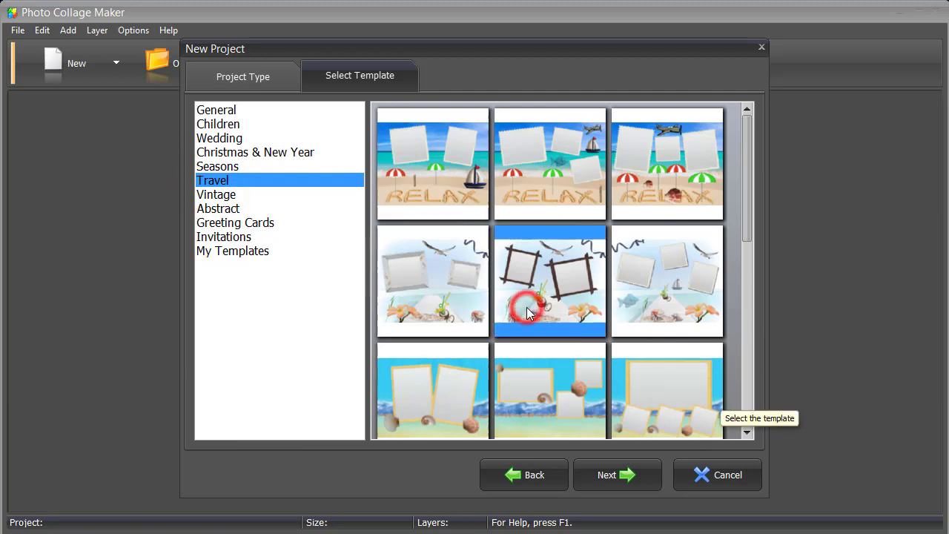
{"action": "left_click", "coordinate": [612, 475]}
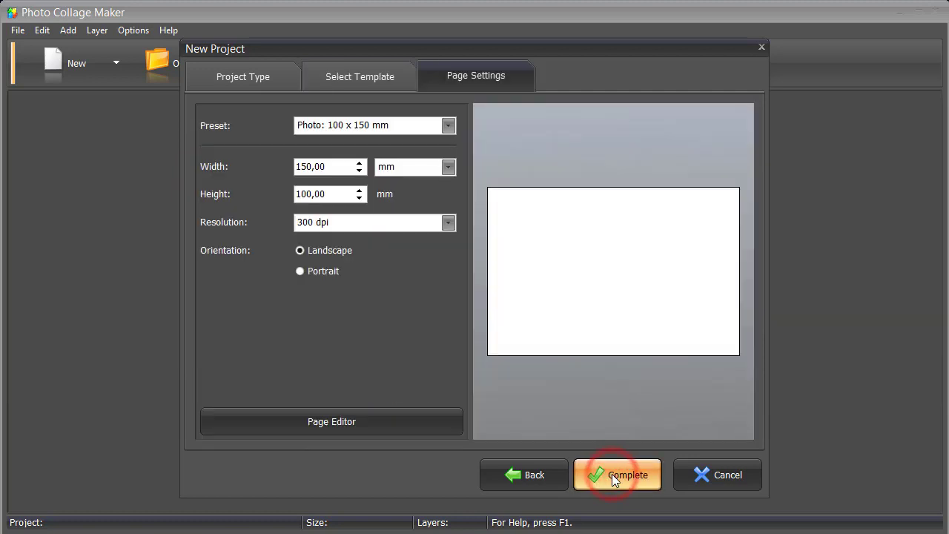
{"action": "left_click", "coordinate": [447, 125]}
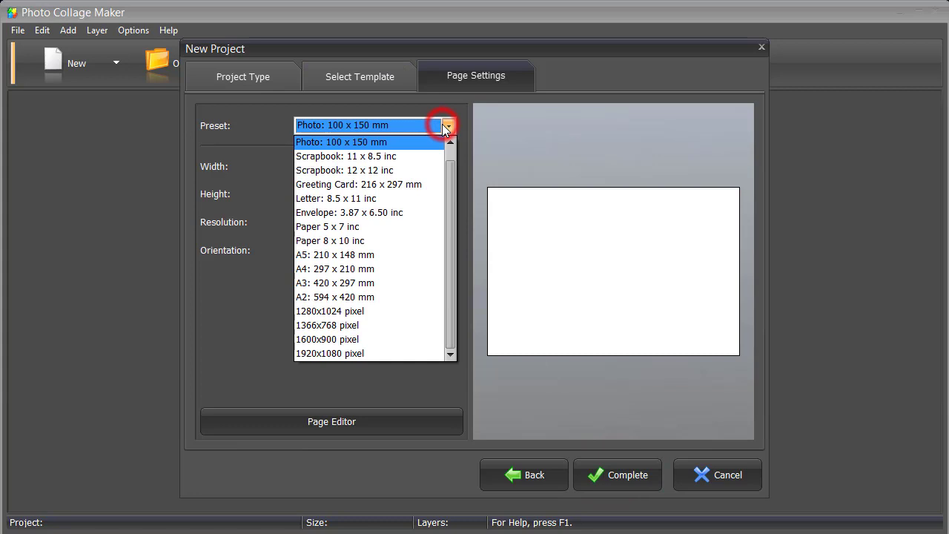
{"action": "left_click", "coordinate": [434, 198]}
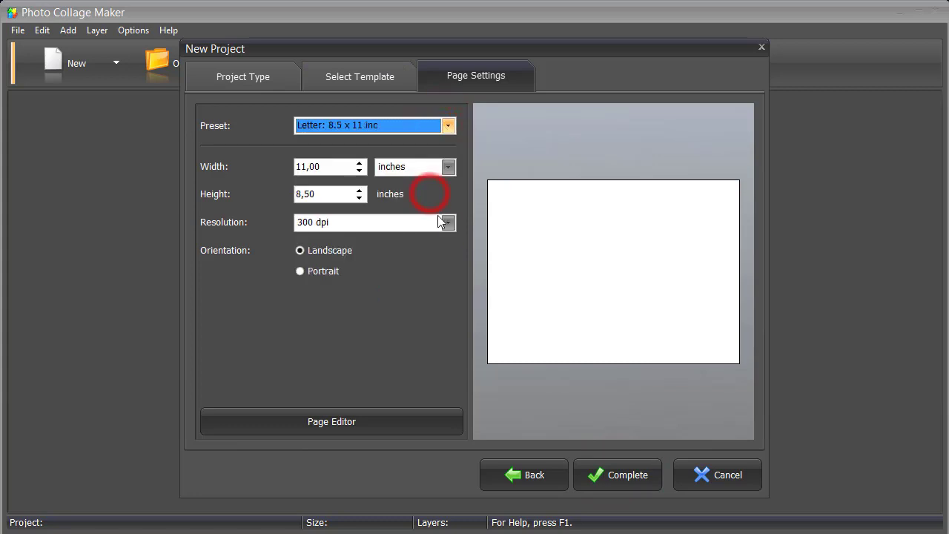
{"action": "left_click", "coordinate": [612, 478]}
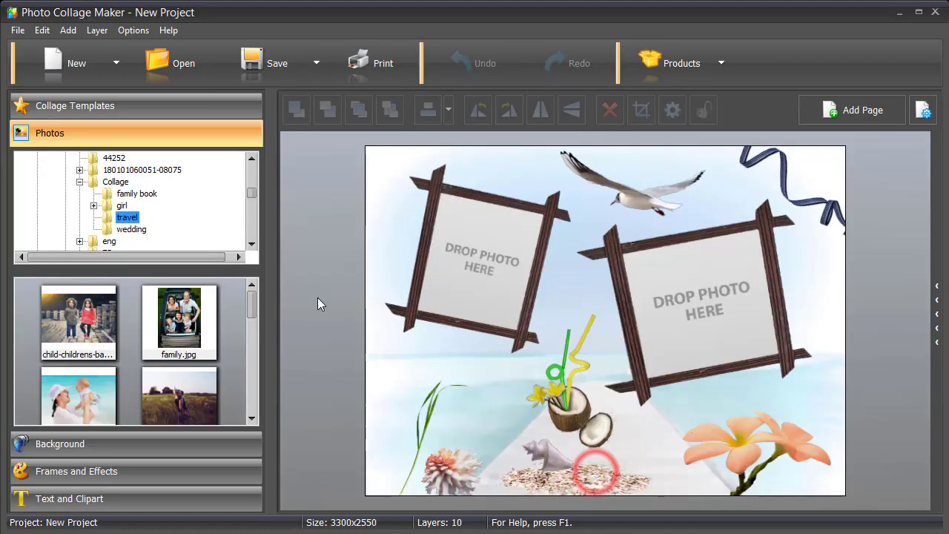
- Place the man-carrying-child photo left and the three-children photo in the right frame
{"action": "left_click", "coordinate": [254, 419]}
{"action": "left_click", "coordinate": [253, 420]}
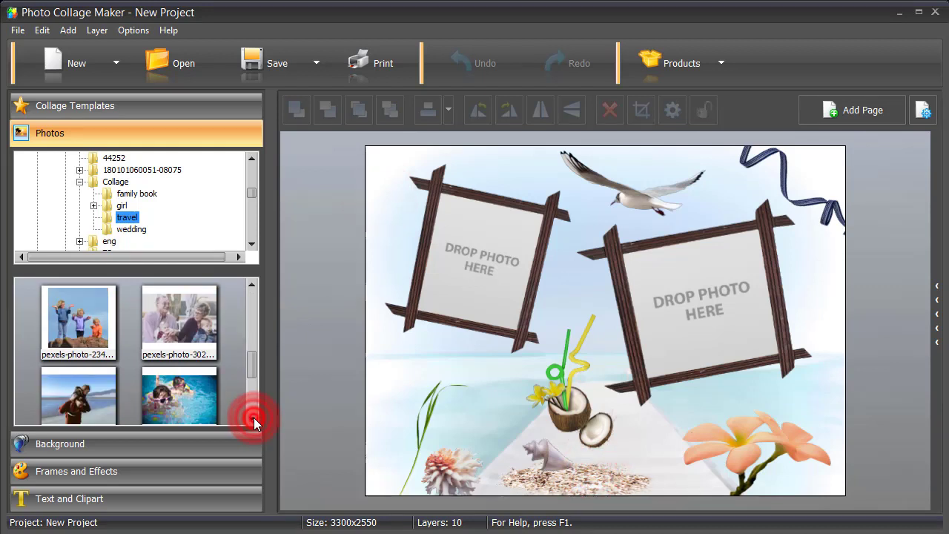
{"action": "left_click", "coordinate": [469, 280]}
{"action": "left_click_drag", "start_coordinate": [468, 277], "coordinate": [469, 277]}
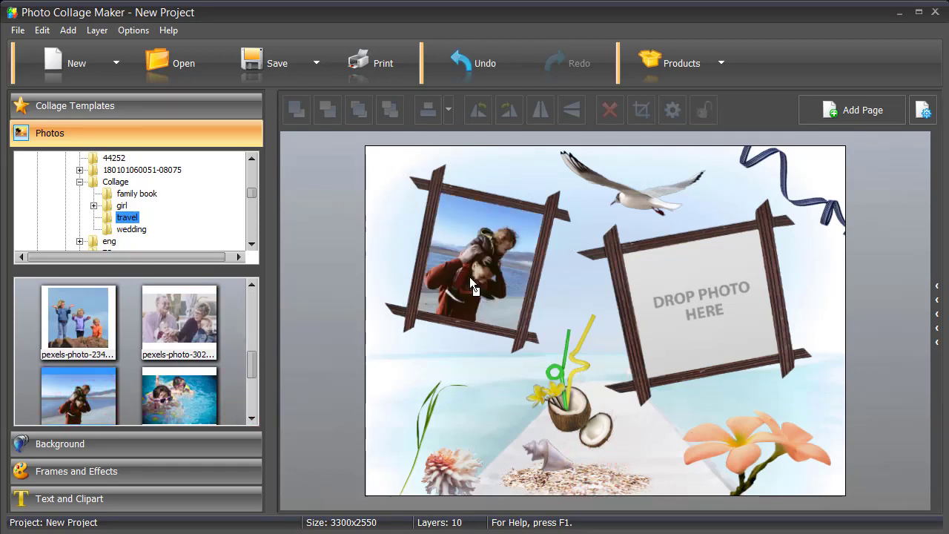
{"action": "left_click_drag", "start_coordinate": [73, 320], "coordinate": [706, 309]}
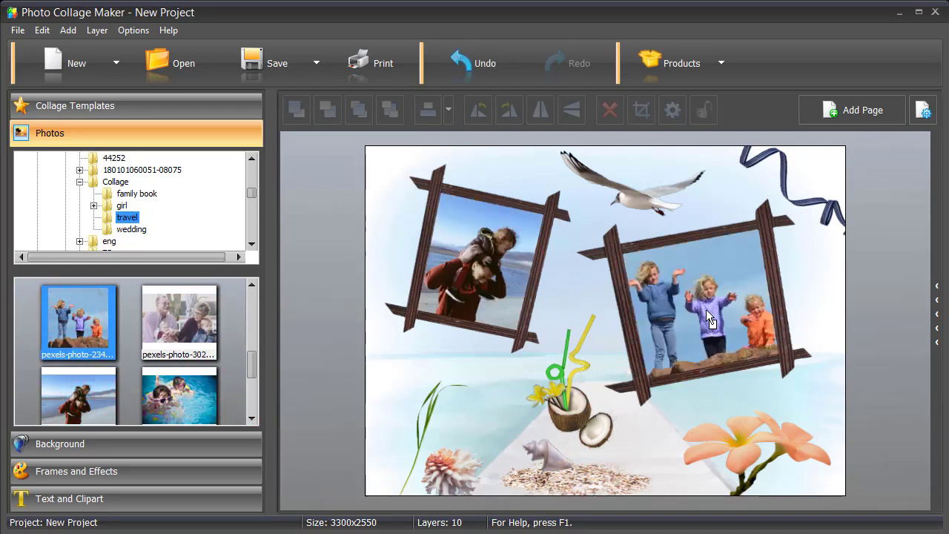
- Shift the crop area of the left photo and apply the crop
{"action": "left_click", "coordinate": [512, 285]}
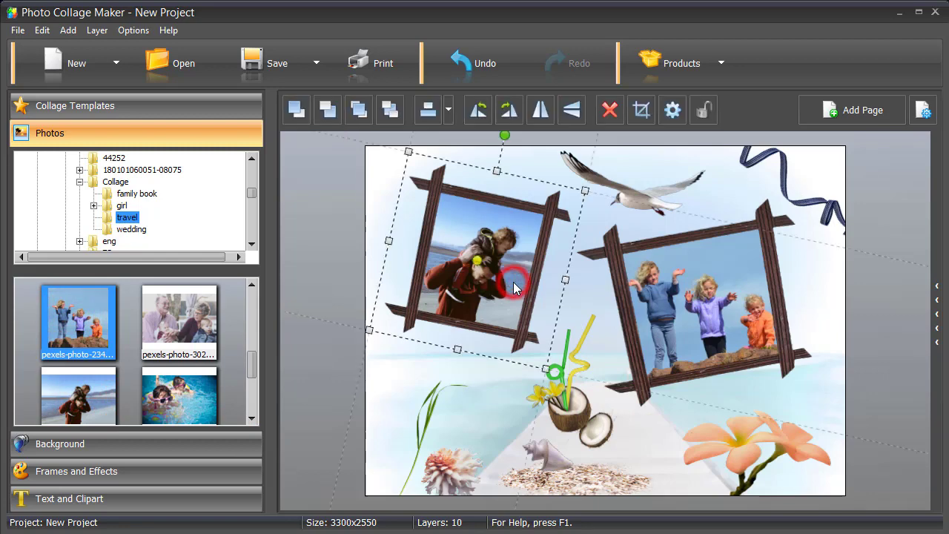
{"action": "left_click", "coordinate": [642, 112]}
{"action": "mouse_move", "coordinate": [480, 283]}
{"action": "left_mouse_down"}
{"action": "mouse_move", "coordinate": [450, 279]}
{"action": "mouse_move", "coordinate": [465, 286]}
{"action": "left_mouse_up"}
{"action": "left_click", "coordinate": [553, 420]}
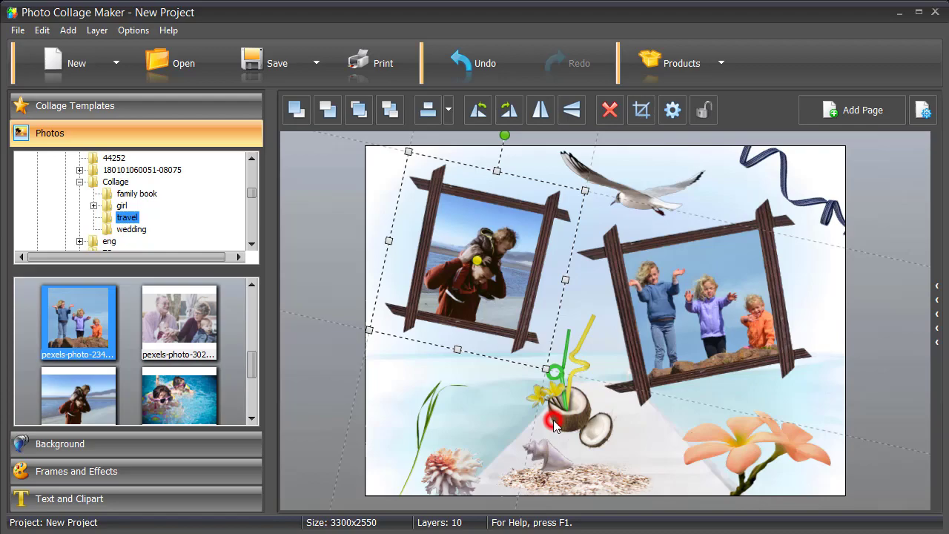
{"action": "left_click", "coordinate": [335, 427]}
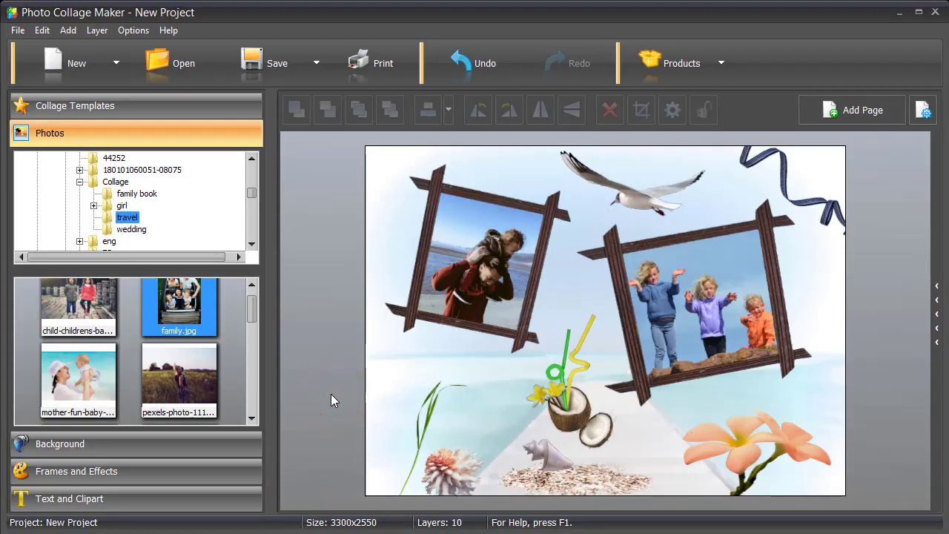
- Add a page from the third Travel collage template with three stamp frames, and collapse the Pages panel
{"action": "left_click", "coordinate": [853, 120]}
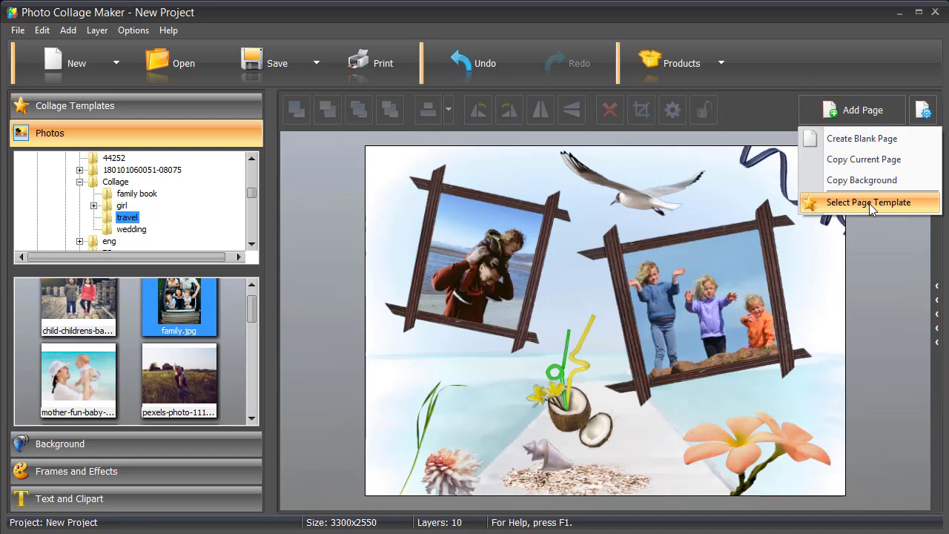
{"action": "left_click", "coordinate": [869, 203]}
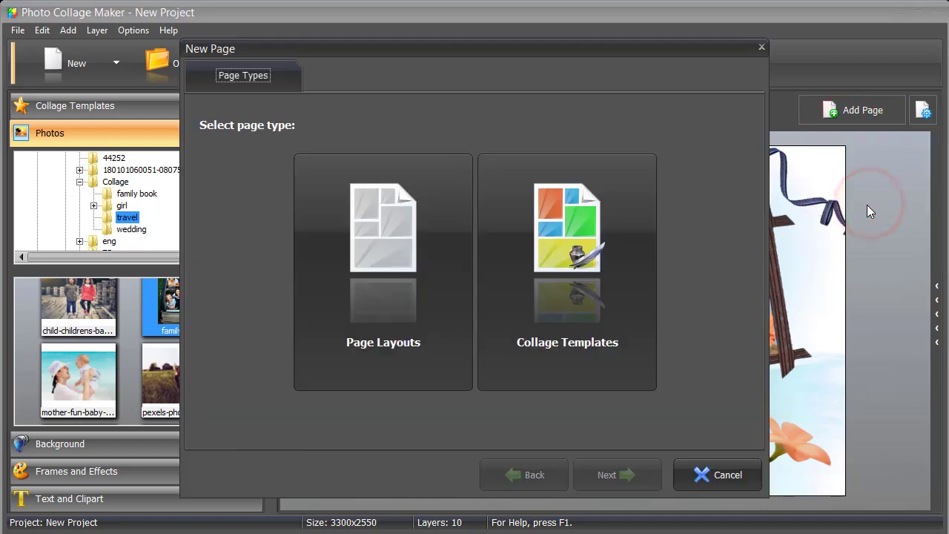
{"action": "left_click", "coordinate": [633, 280]}
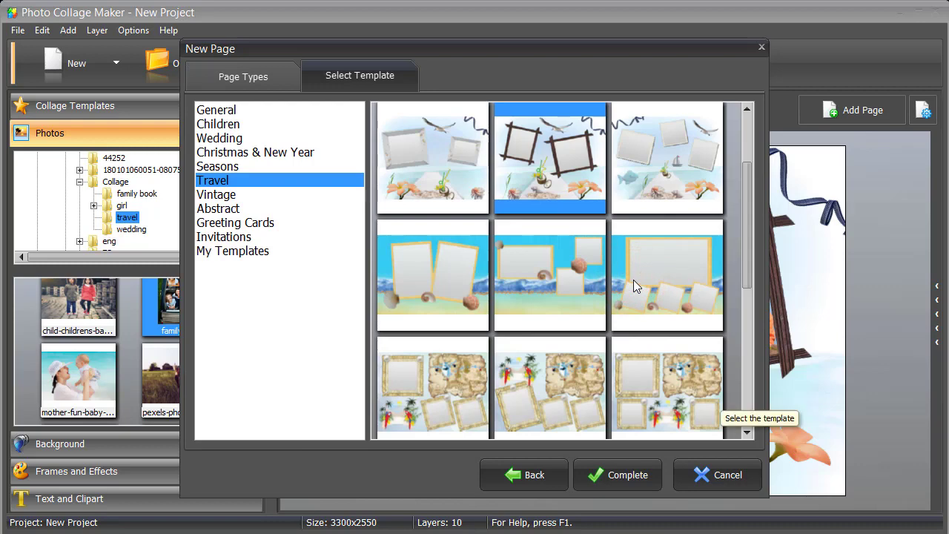
{"action": "left_click", "coordinate": [633, 156]}
{"action": "left_click", "coordinate": [614, 471]}
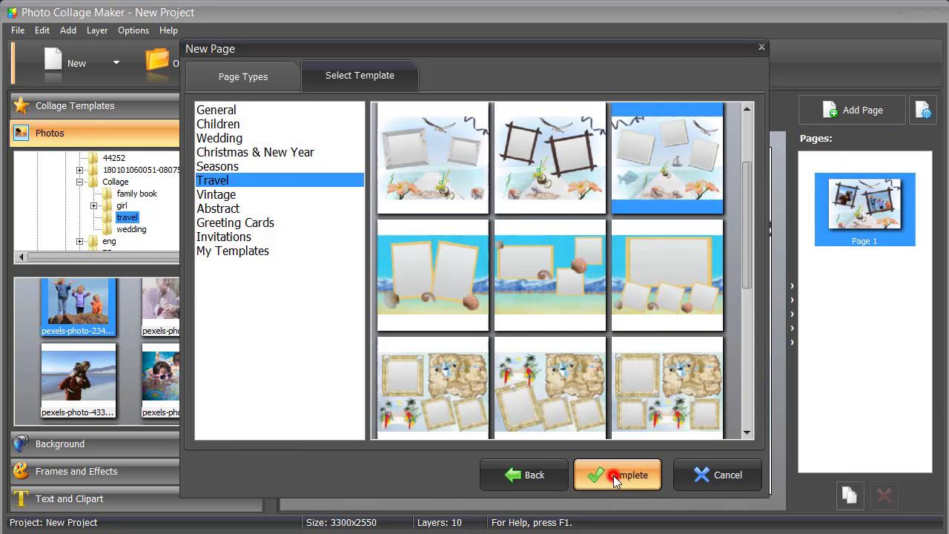
{"action": "left_click", "coordinate": [788, 326]}
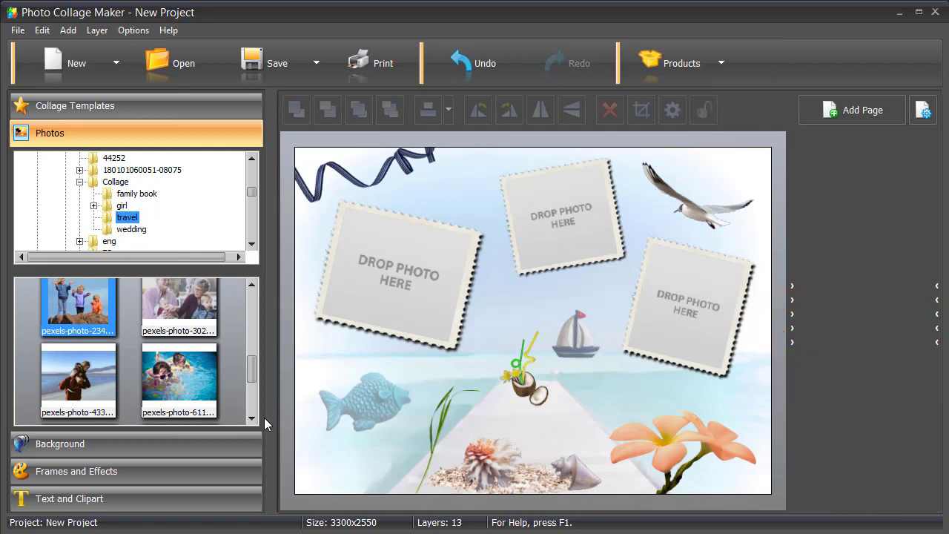
- Fill the stamp frames with family.jpg (right), the beach photo (left) and the hand-holding photo (middle)
{"action": "left_click", "coordinate": [253, 417]}
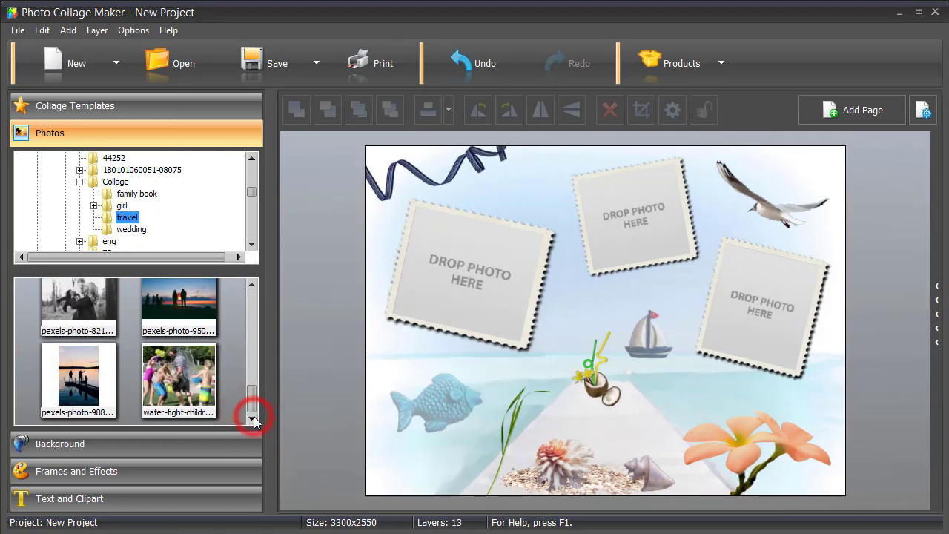
{"action": "left_click_drag", "start_coordinate": [251, 392], "coordinate": [252, 304]}
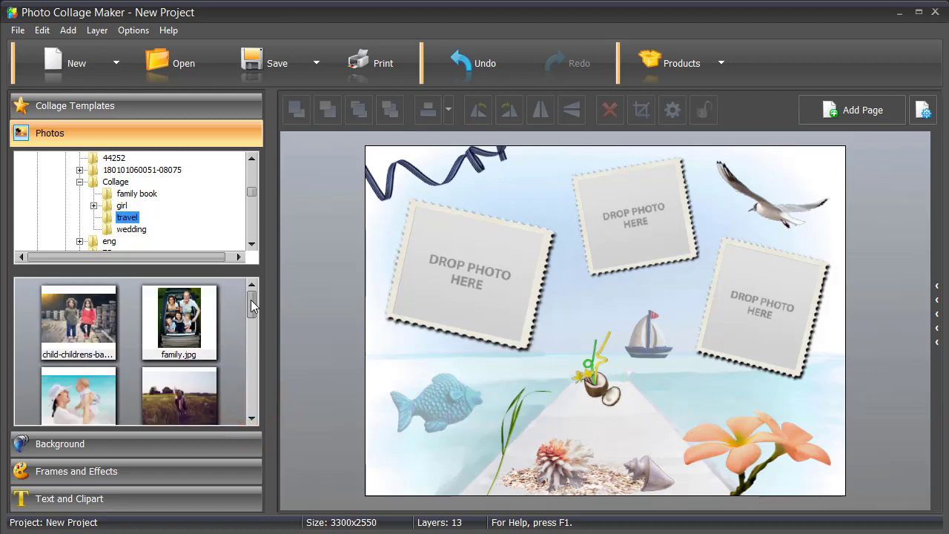
{"action": "left_click_drag", "start_coordinate": [183, 321], "coordinate": [759, 316]}
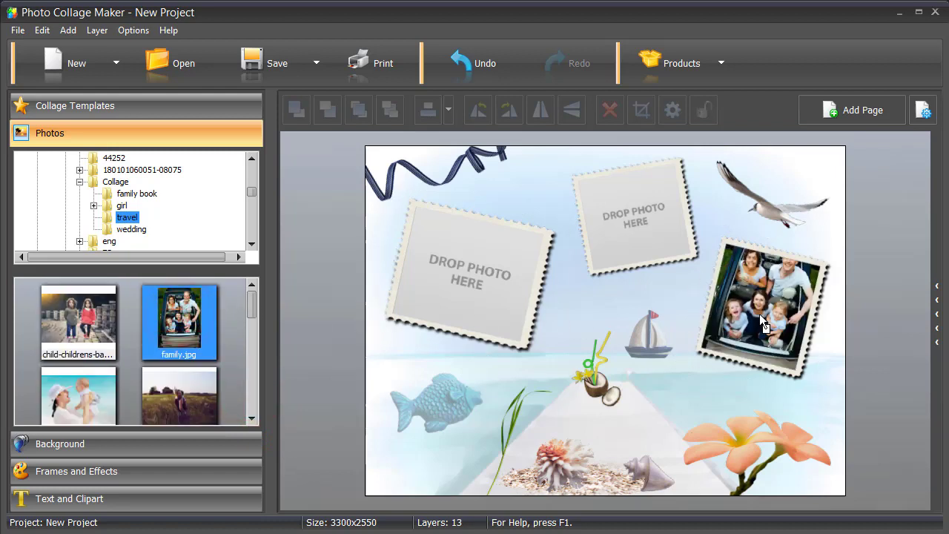
{"action": "left_click", "coordinate": [251, 418]}
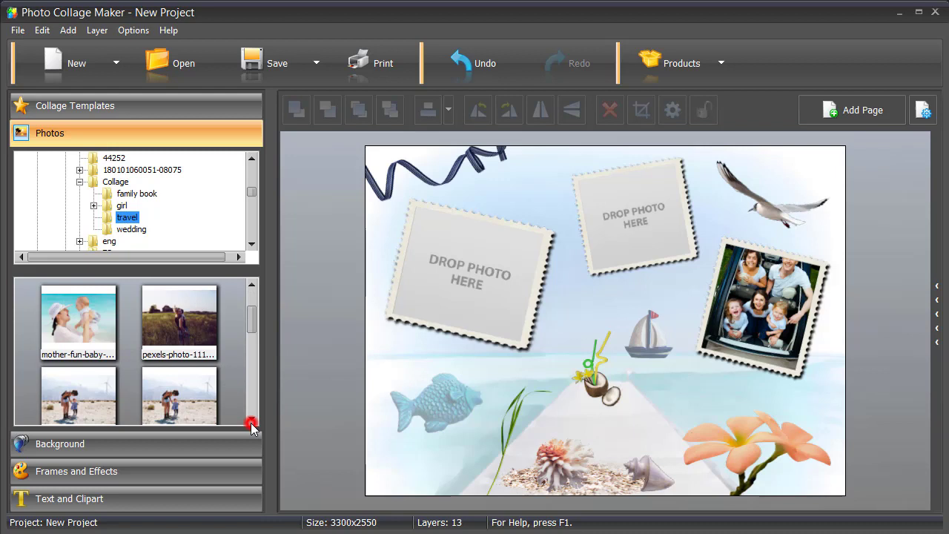
{"action": "left_click", "coordinate": [252, 418]}
{"action": "left_click_drag", "start_coordinate": [67, 319], "coordinate": [456, 301]}
{"action": "left_click", "coordinate": [251, 418]}
{"action": "left_click_drag", "start_coordinate": [179, 318], "coordinate": [665, 236]}
- Enlarge the family photo frame and bring the middle photo to the front
{"action": "left_click", "coordinate": [464, 285]}
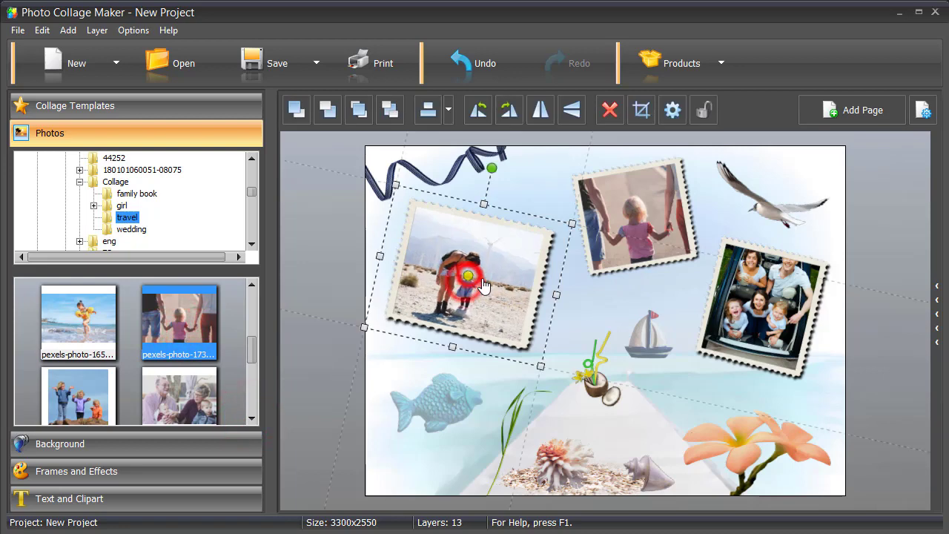
{"action": "left_click", "coordinate": [644, 215]}
{"action": "left_click", "coordinate": [741, 326]}
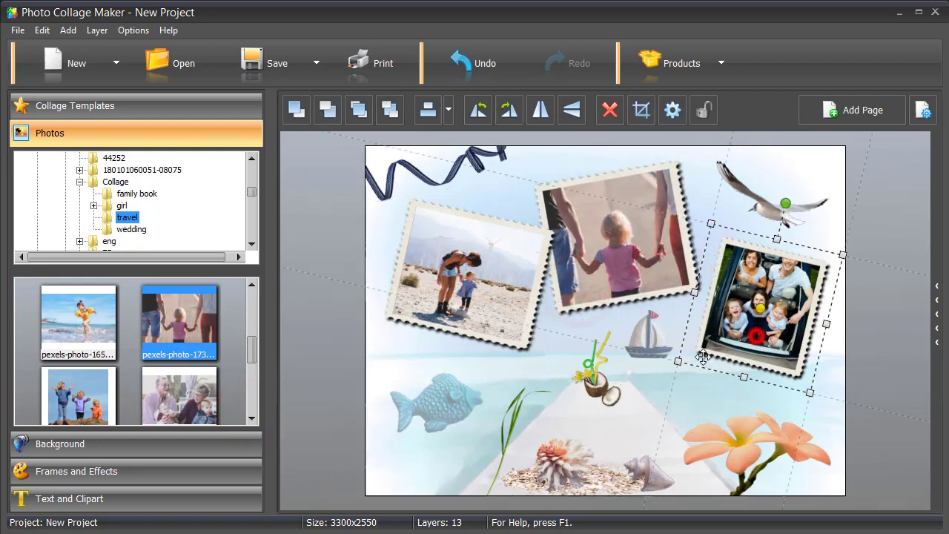
{"action": "scroll", "coordinate": [725, 355], "scroll_direction": "up", "scroll_amount": 3}
{"action": "left_click", "coordinate": [623, 249]}
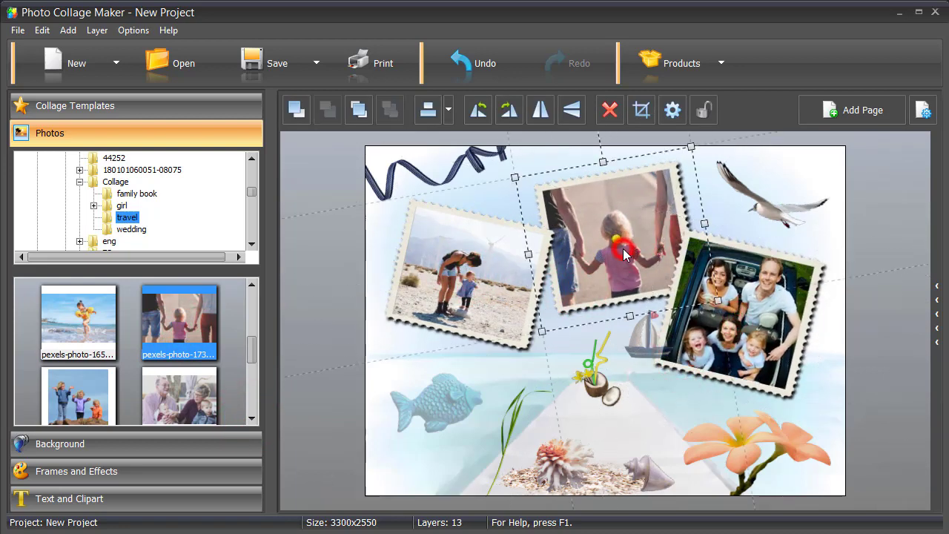
{"action": "left_click", "coordinate": [358, 111]}
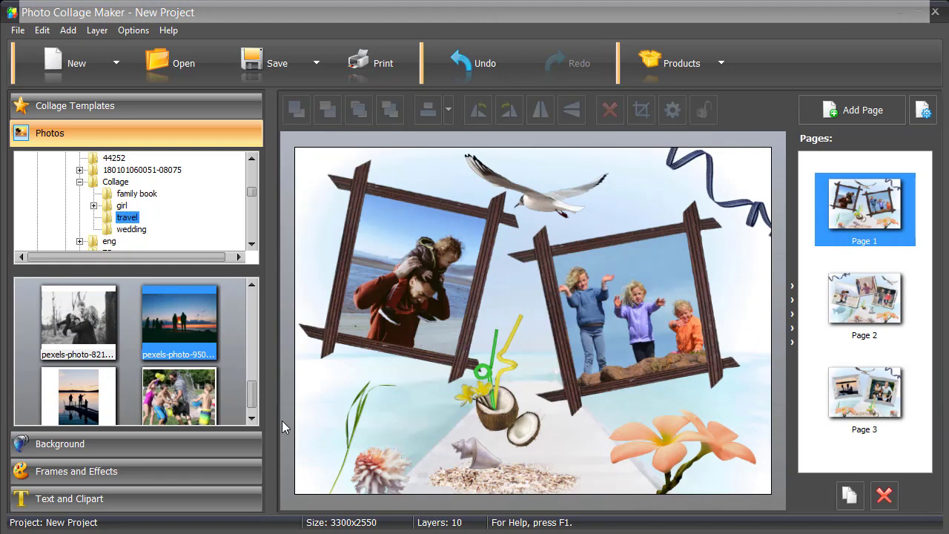
- View pages 2 and 3 of the collage, then open the Save dropdown
{"action": "left_click", "coordinate": [857, 300]}
{"action": "left_click", "coordinate": [850, 396]}
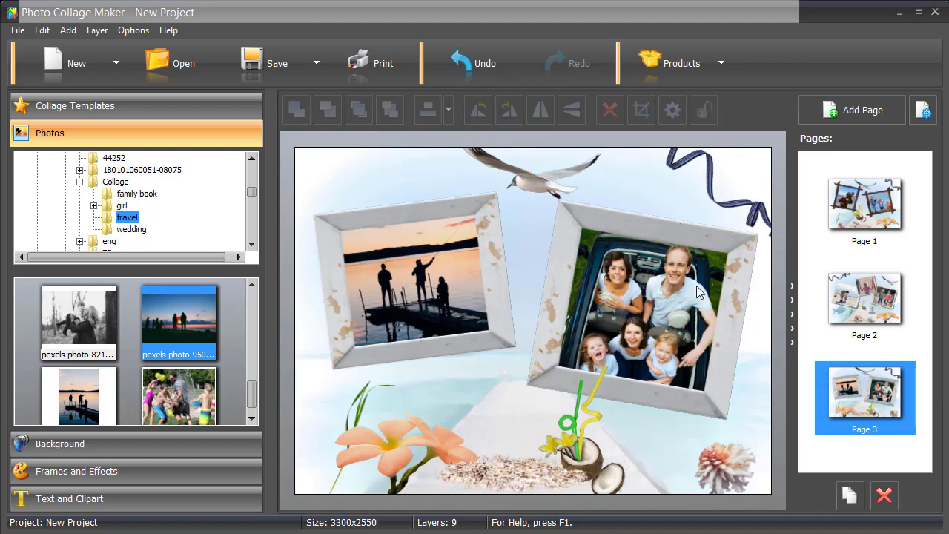
{"action": "left_click", "coordinate": [315, 75]}
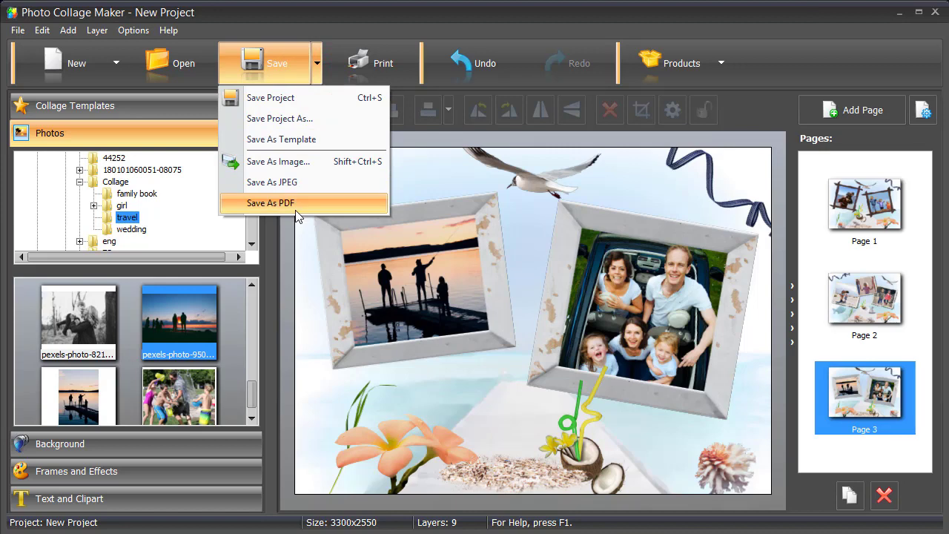
- Step through all three pages in the print preview, then begin a new photo book
{"action": "left_click", "coordinate": [386, 15]}
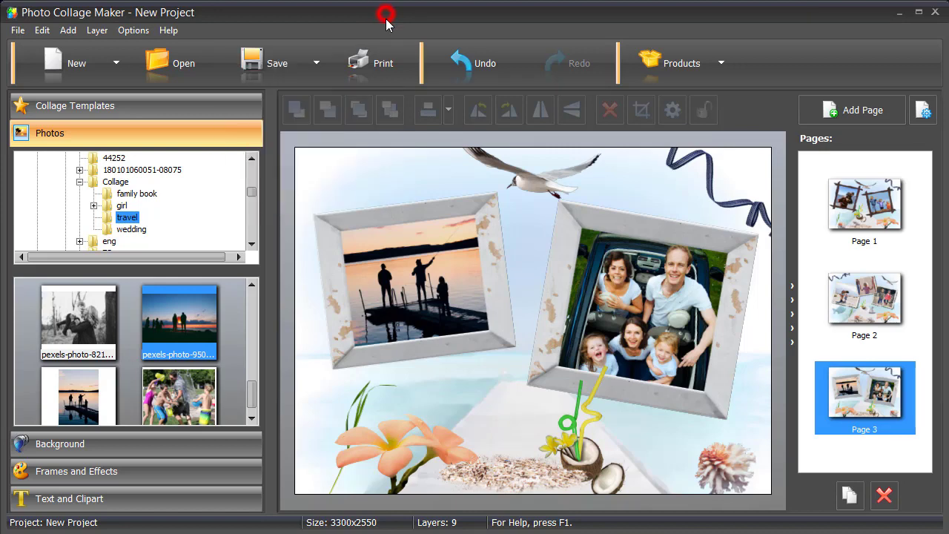
{"action": "left_click", "coordinate": [379, 70]}
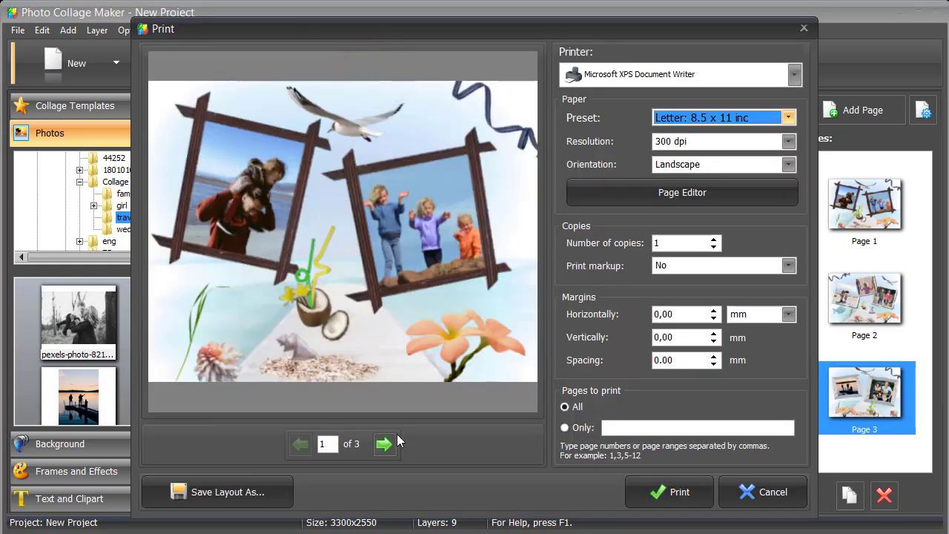
{"action": "left_click", "coordinate": [386, 444]}
{"action": "left_click", "coordinate": [389, 442]}
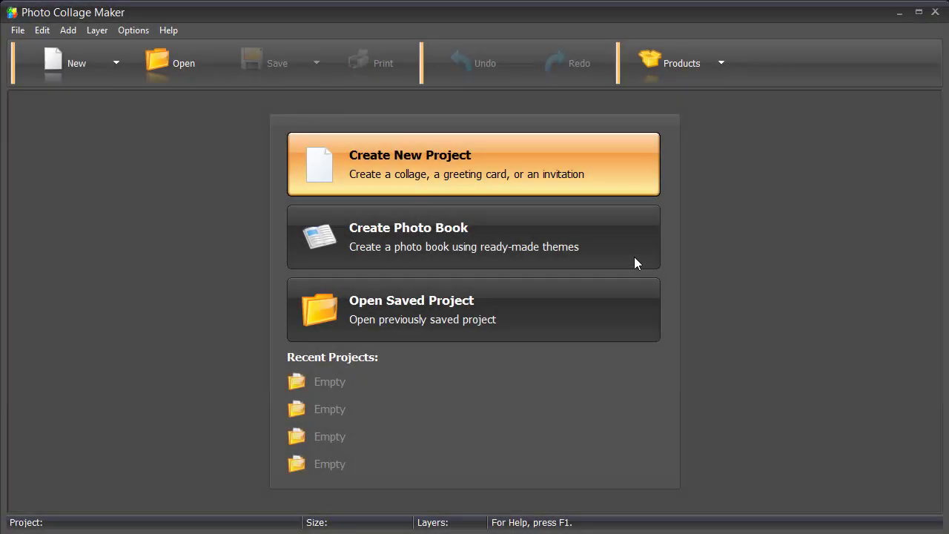
{"action": "left_click", "coordinate": [615, 248]}
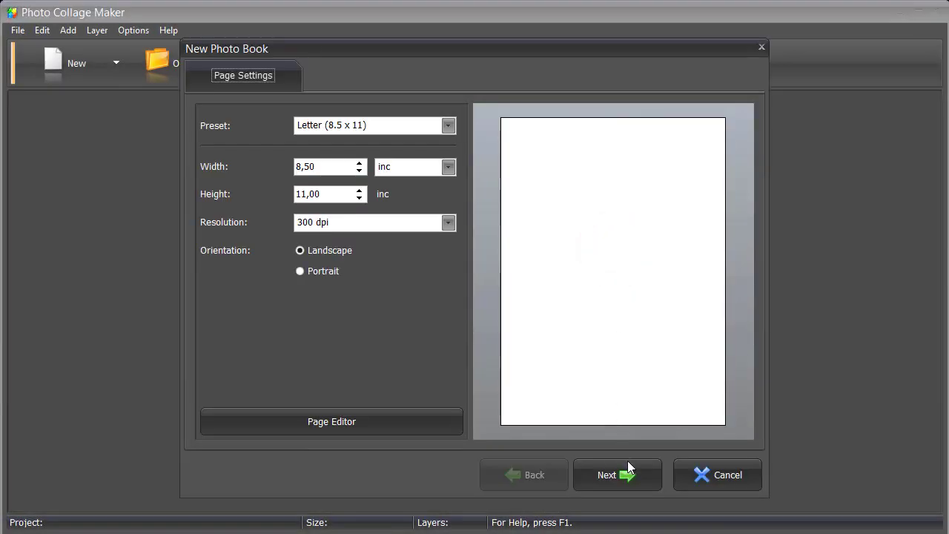
- Select the Wedding Memories theme for the photo book and continue to Creation Mode
{"action": "left_click", "coordinate": [629, 468]}
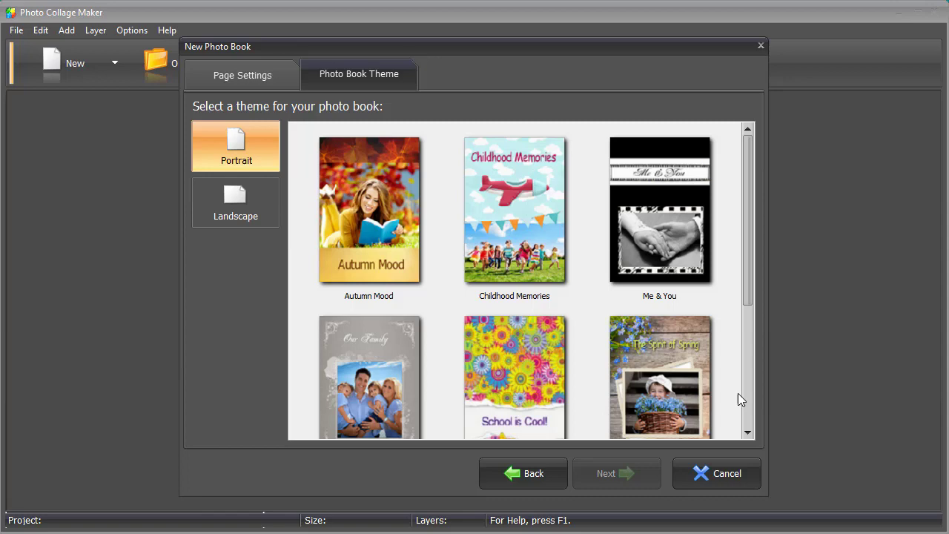
{"action": "left_click", "coordinate": [746, 434]}
{"action": "left_click", "coordinate": [747, 433]}
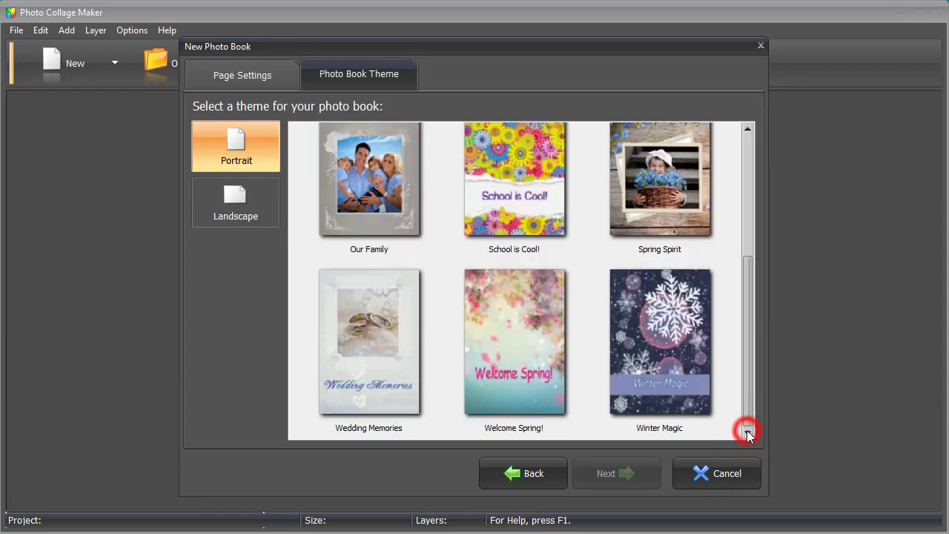
{"action": "left_click", "coordinate": [395, 342]}
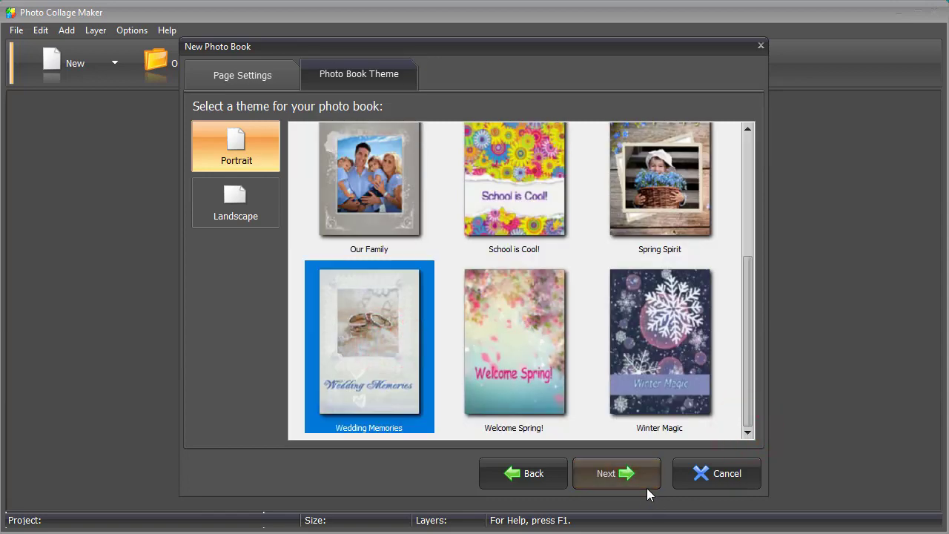
{"action": "left_click", "coordinate": [644, 484]}
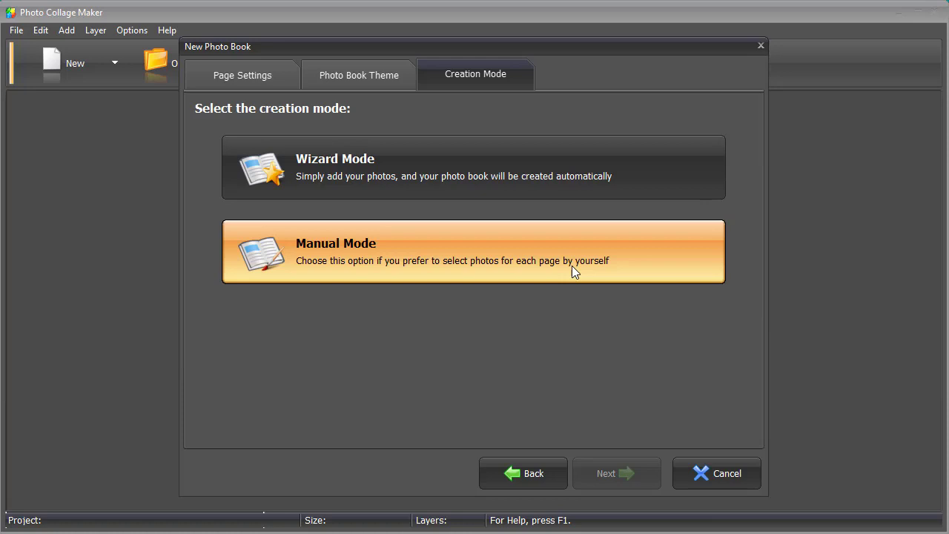
- Use Wizard mode with cover title 'Our Wedding' and a chosen cover photo
{"action": "left_click", "coordinate": [562, 195]}
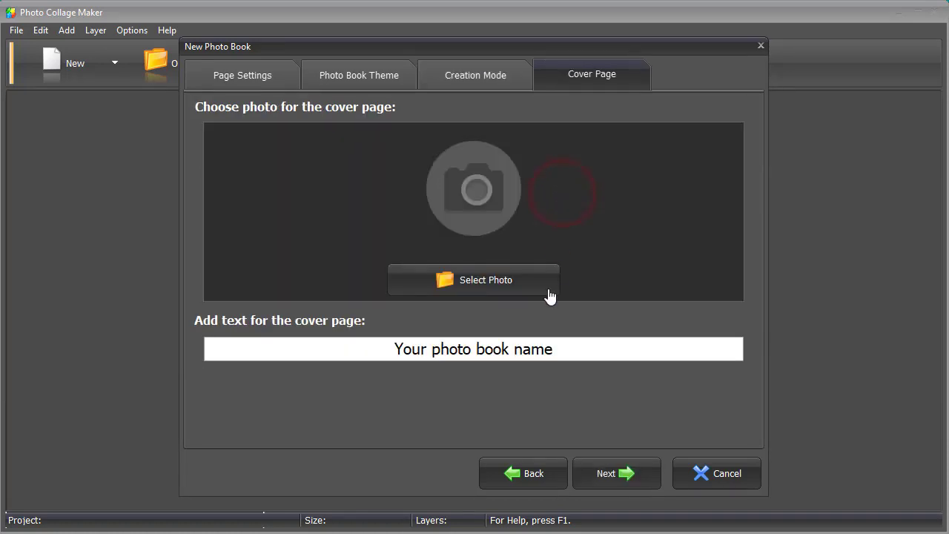
{"action": "left_click", "coordinate": [560, 346]}
{"action": "type", "text": "Our Wedding"}
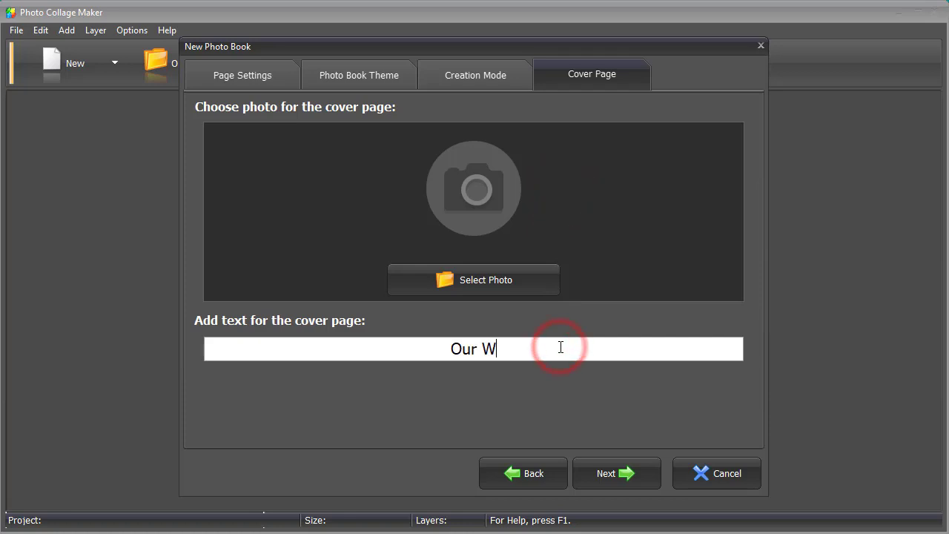
{"action": "left_click", "coordinate": [521, 276]}
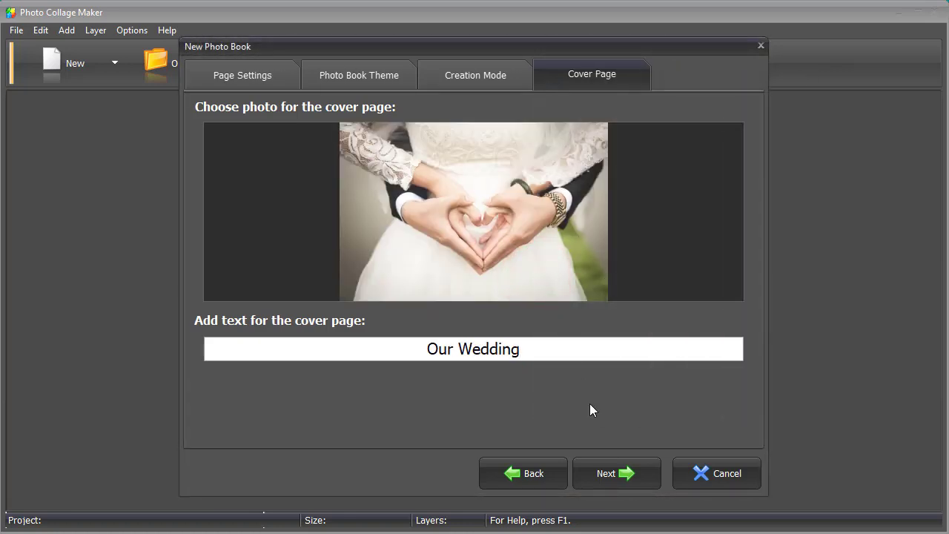
{"action": "left_click", "coordinate": [610, 469]}
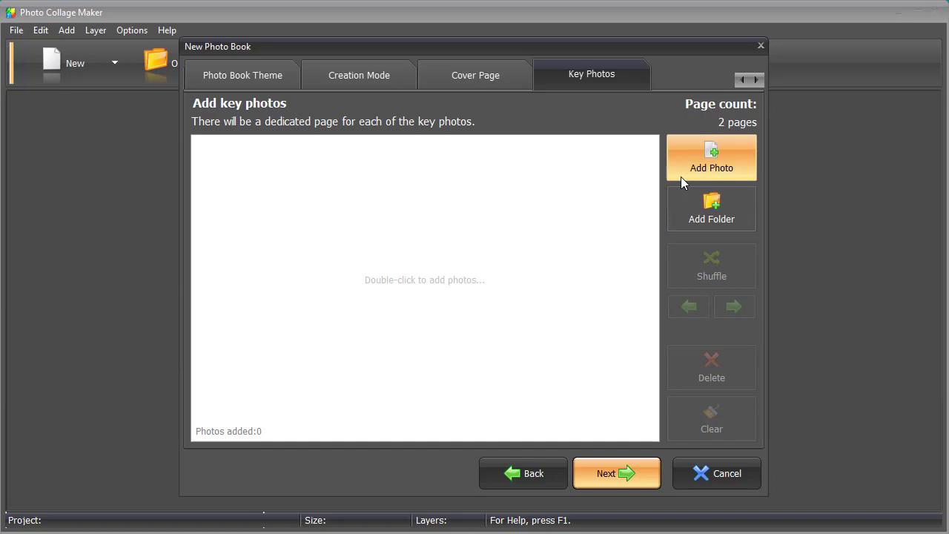
- Add five key photos and six other photos, then complete the book
{"action": "left_click", "coordinate": [603, 328]}
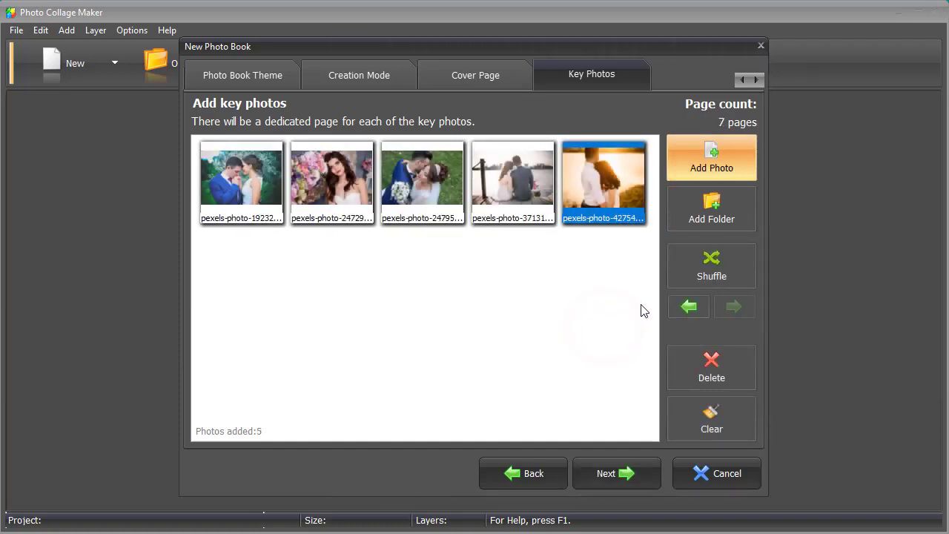
{"action": "left_click", "coordinate": [616, 471]}
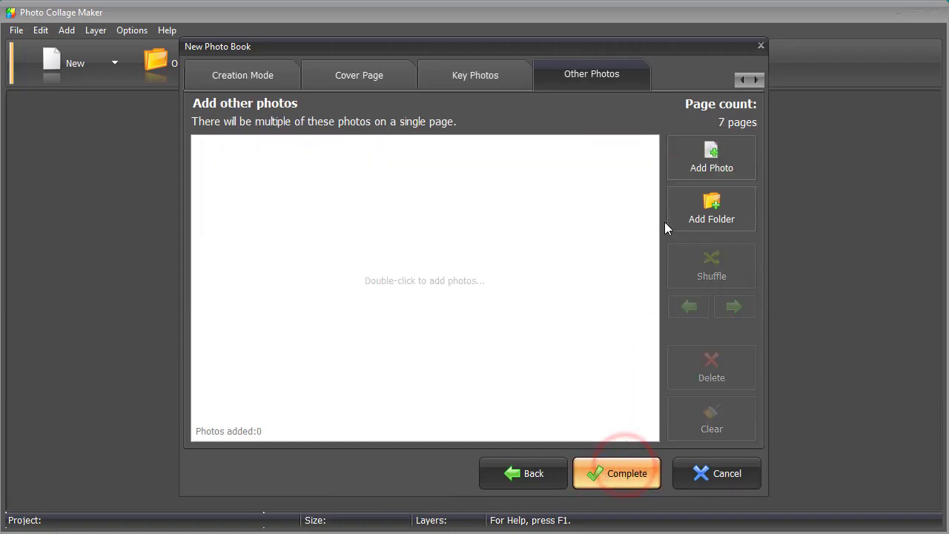
{"action": "left_click", "coordinate": [700, 177]}
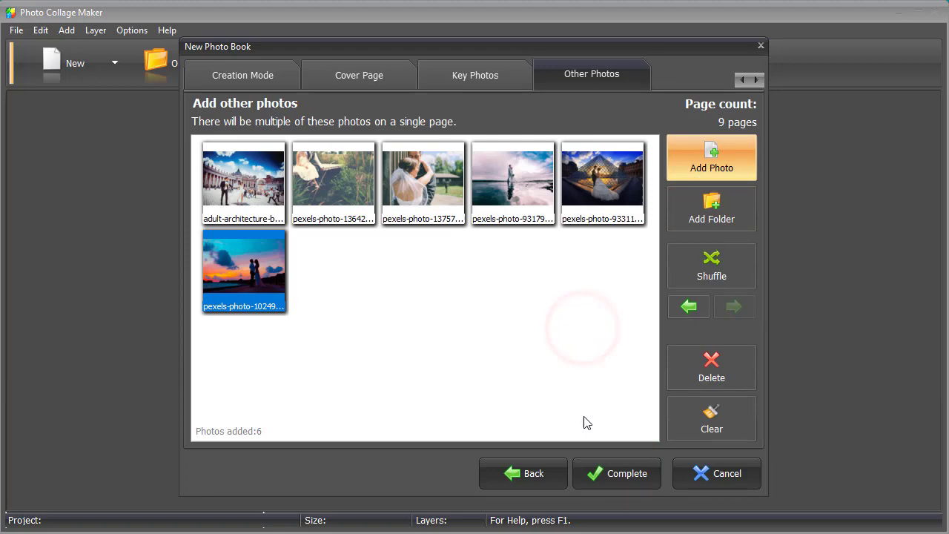
{"action": "left_click", "coordinate": [603, 466]}
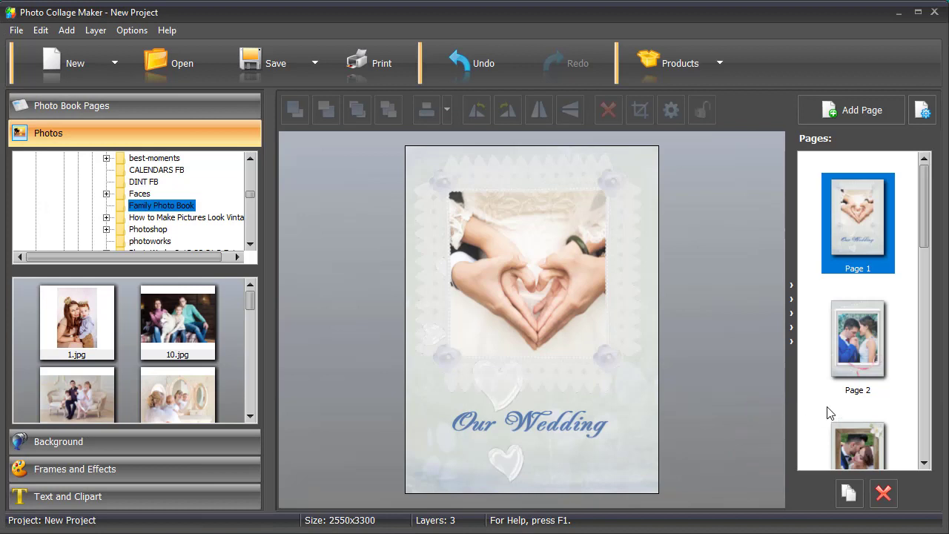
{"action": "left_click", "coordinate": [862, 371]}
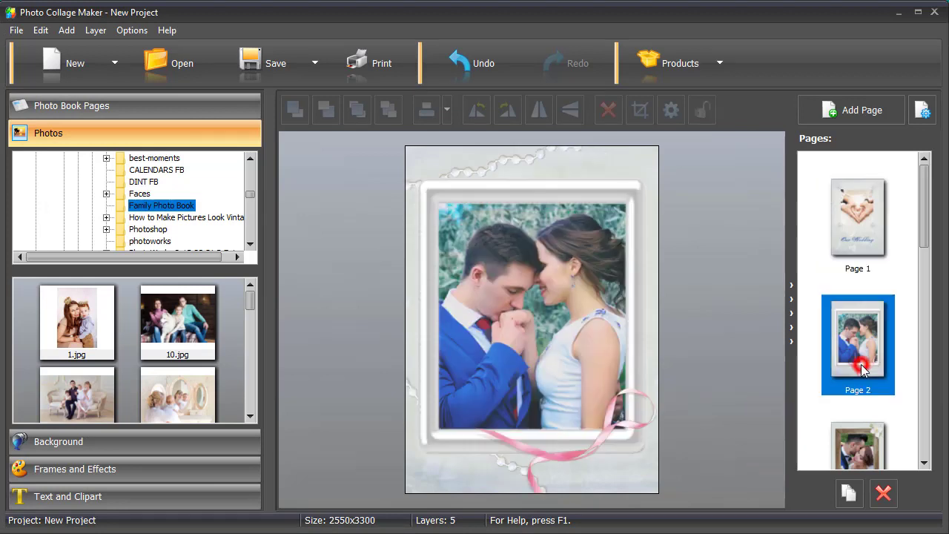
{"action": "left_click", "coordinate": [856, 447]}
{"action": "left_click", "coordinate": [923, 462]}
{"action": "left_click", "coordinate": [924, 462]}
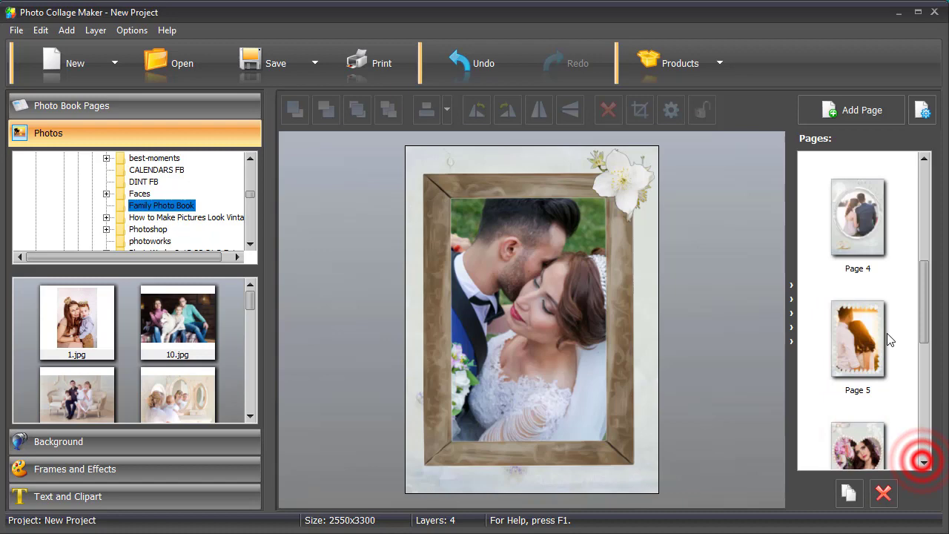
{"action": "left_click", "coordinate": [870, 246]}
{"action": "left_click", "coordinate": [863, 342]}
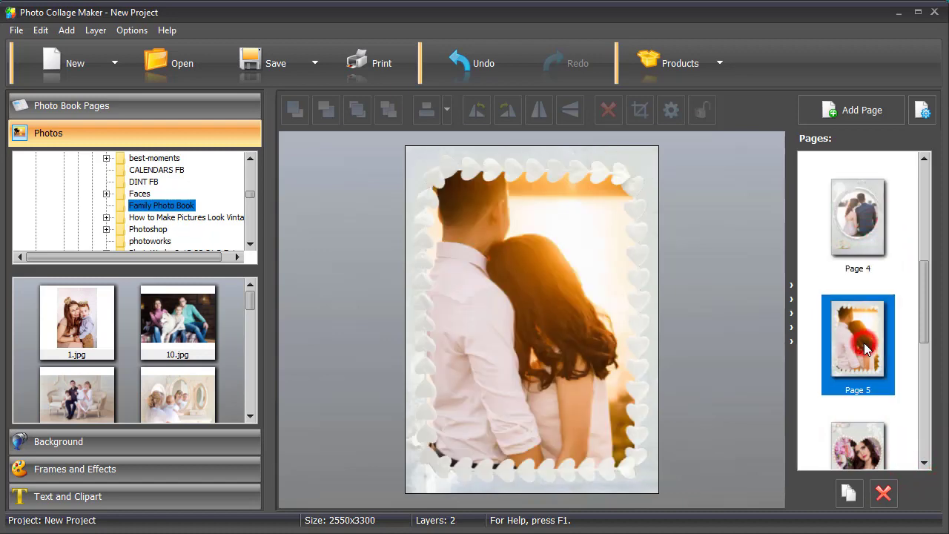
{"action": "left_click", "coordinate": [864, 439]}
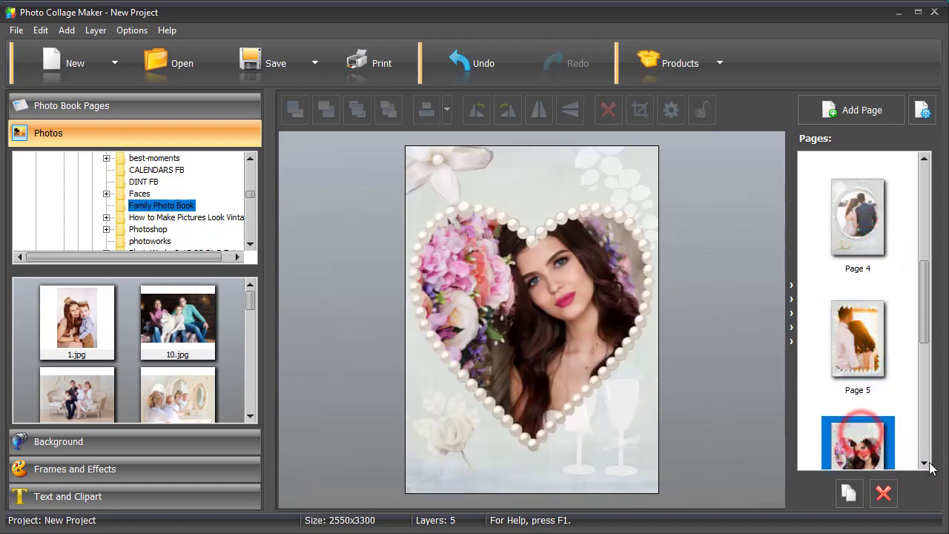
{"action": "left_click", "coordinate": [923, 463]}
{"action": "left_click", "coordinate": [925, 462]}
{"action": "left_click", "coordinate": [853, 334]}
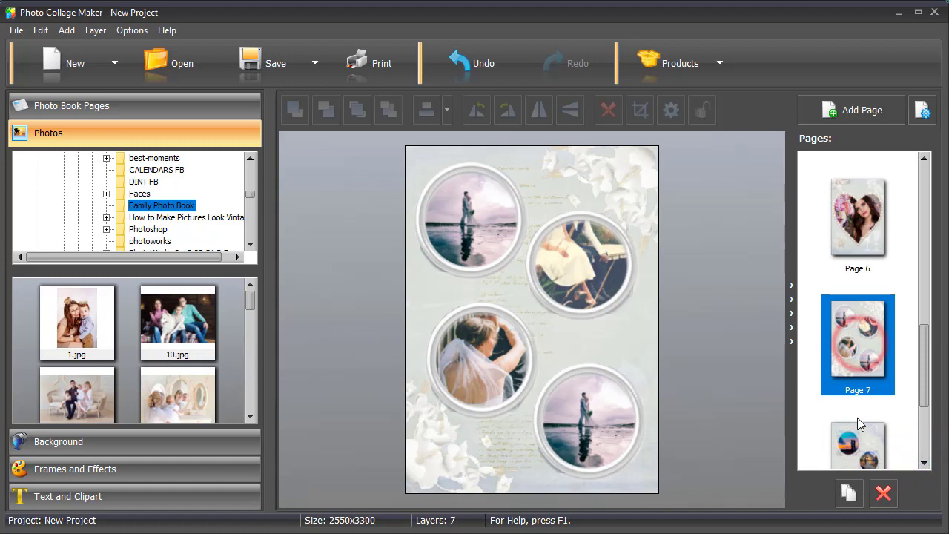
{"action": "left_click", "coordinate": [856, 438]}
{"action": "left_click", "coordinate": [923, 463]}
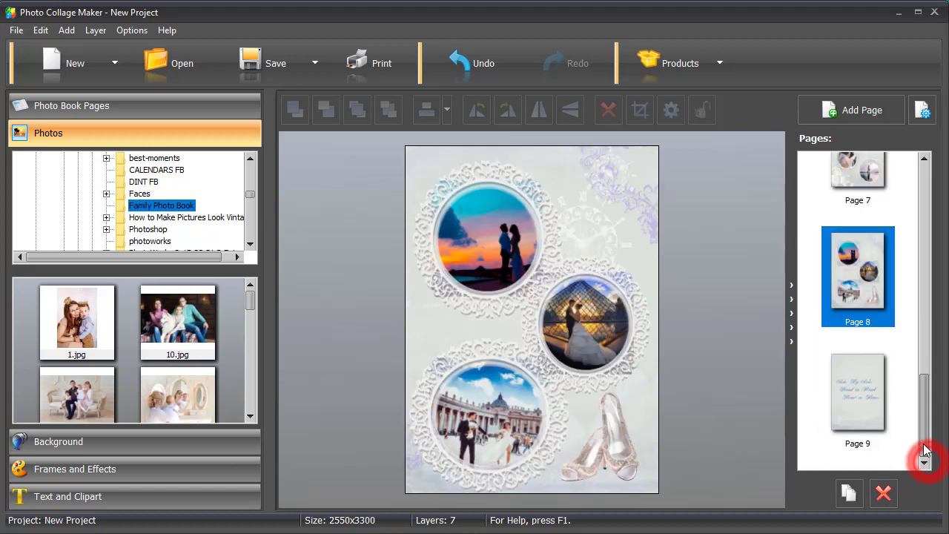
{"action": "left_click", "coordinate": [924, 159]}
{"action": "left_click", "coordinate": [924, 158]}
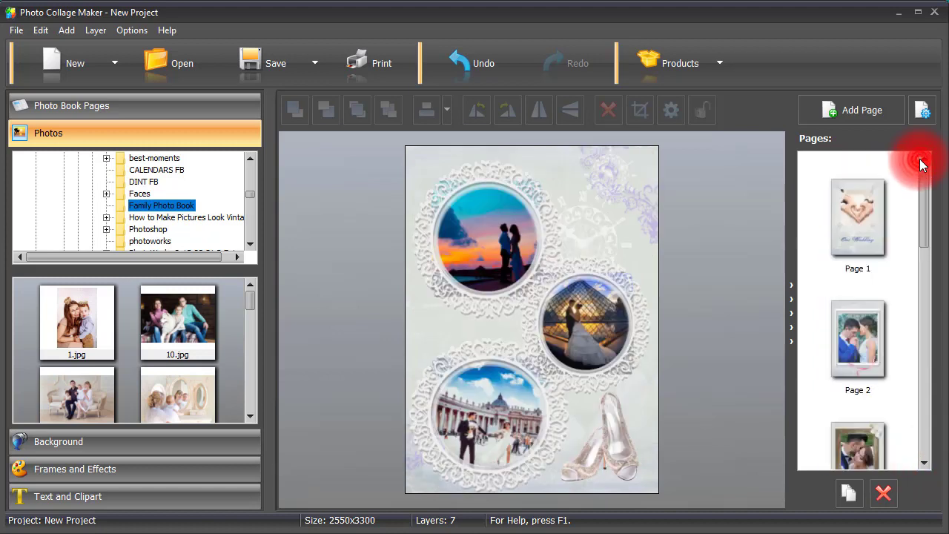
{"action": "left_click", "coordinate": [858, 215]}
{"action": "left_click", "coordinate": [559, 419]}
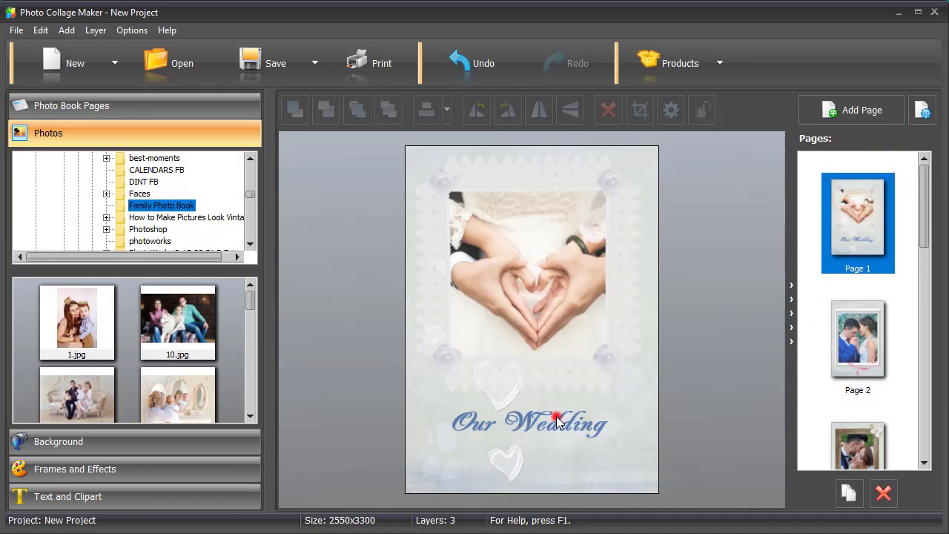
- Change the 'Our Wedding' title font to Lucida Calligraphy, then deselect the title
{"action": "left_click", "coordinate": [672, 110]}
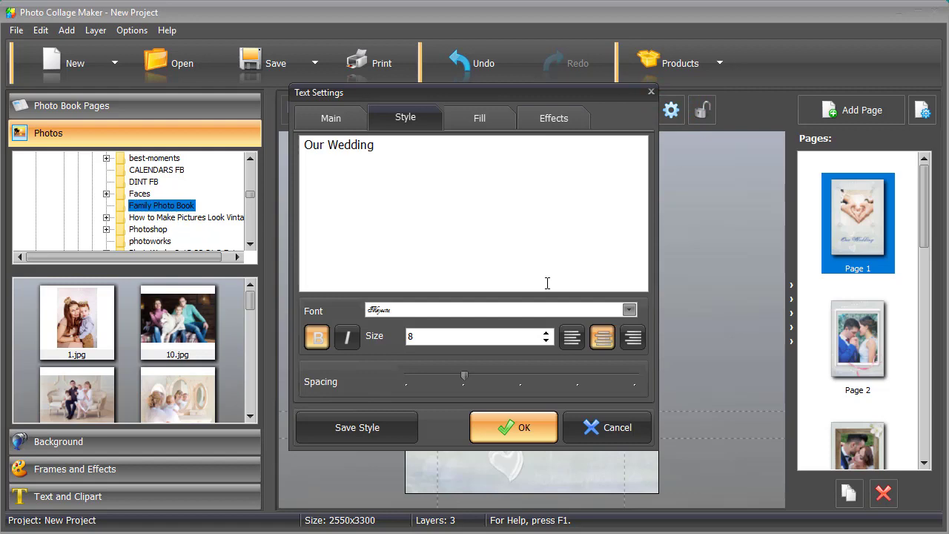
{"action": "left_click", "coordinate": [549, 310]}
{"action": "scroll", "coordinate": [483, 400], "scroll_direction": "up", "scroll_amount": 4}
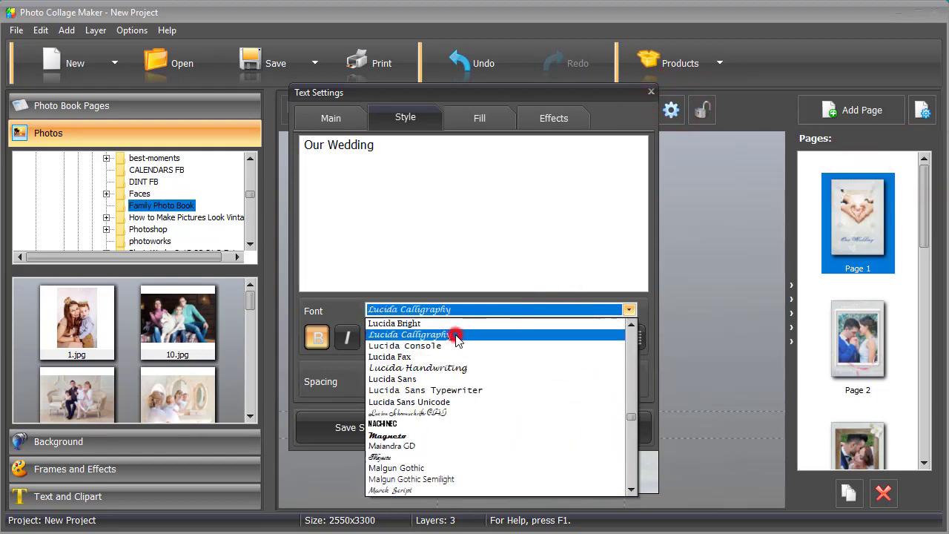
{"action": "left_click", "coordinate": [450, 332]}
{"action": "left_click", "coordinate": [496, 424]}
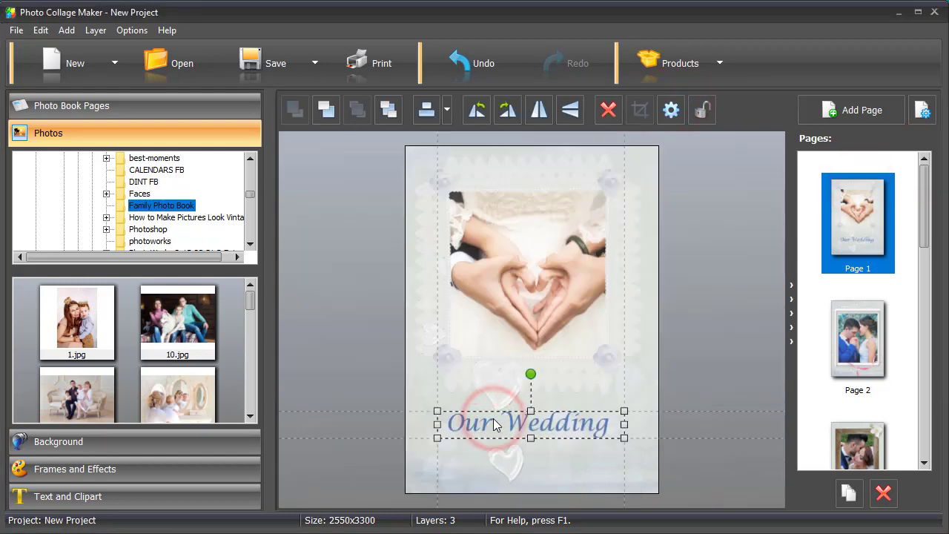
{"action": "left_click", "coordinate": [589, 459]}
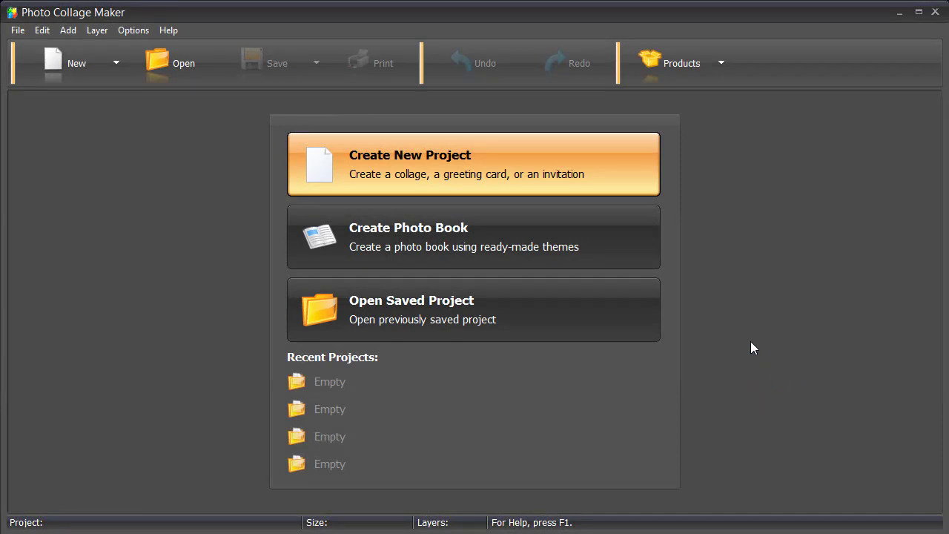
- Create a new project from the first Simple page layout at Letter 8.5 x 11
{"action": "left_click", "coordinate": [572, 169]}
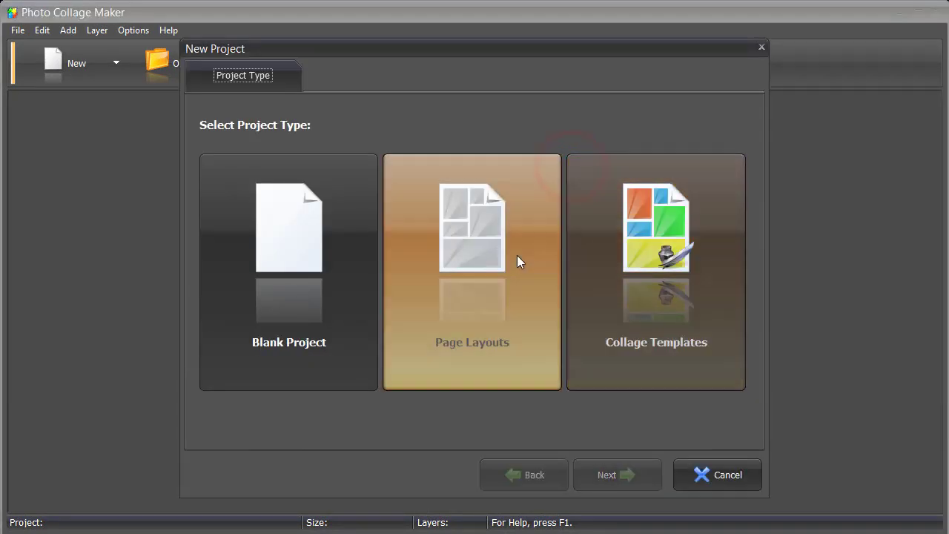
{"action": "left_click", "coordinate": [517, 260]}
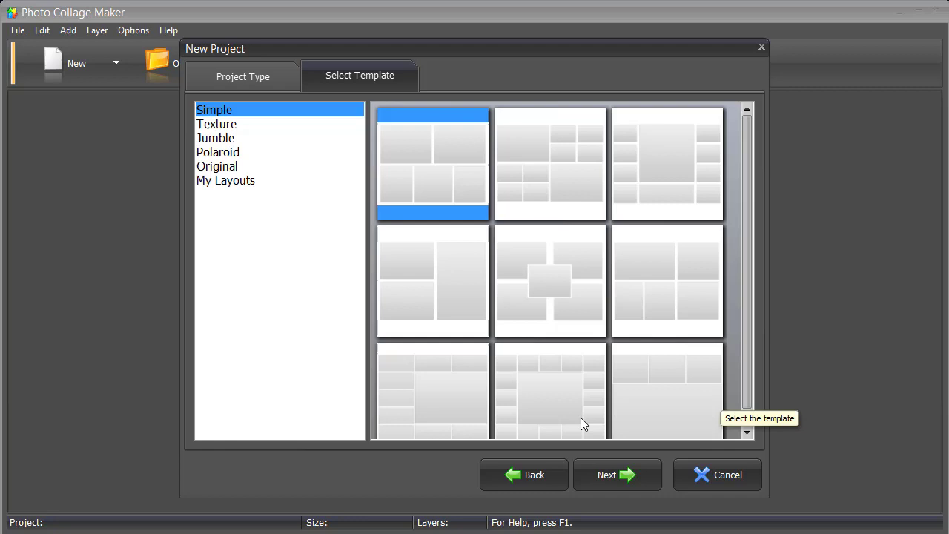
{"action": "left_click", "coordinate": [601, 468]}
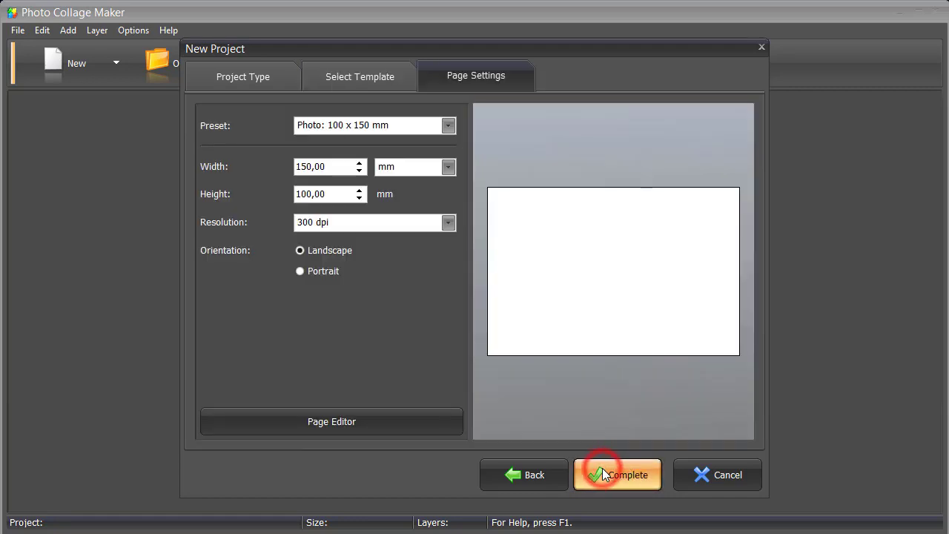
{"action": "left_click", "coordinate": [448, 125]}
{"action": "left_click", "coordinate": [418, 197]}
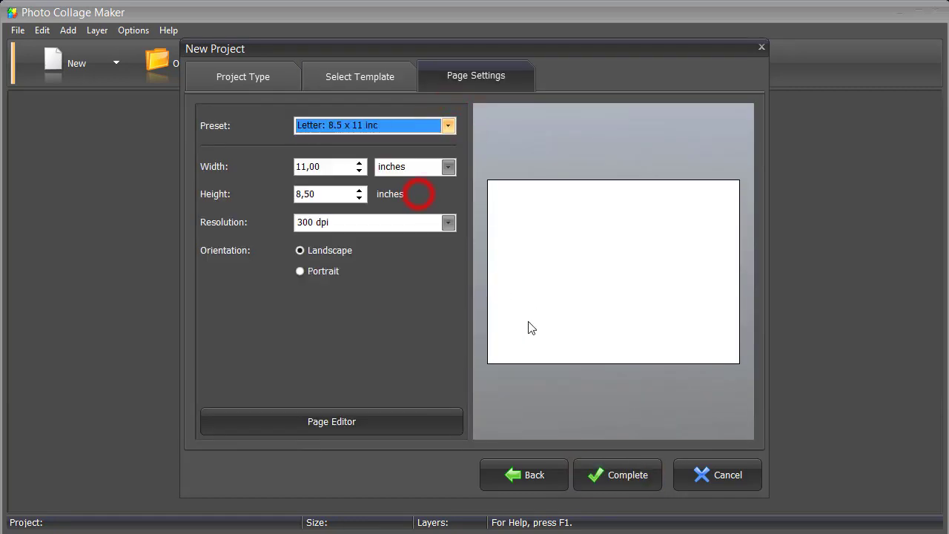
{"action": "left_click", "coordinate": [598, 483]}
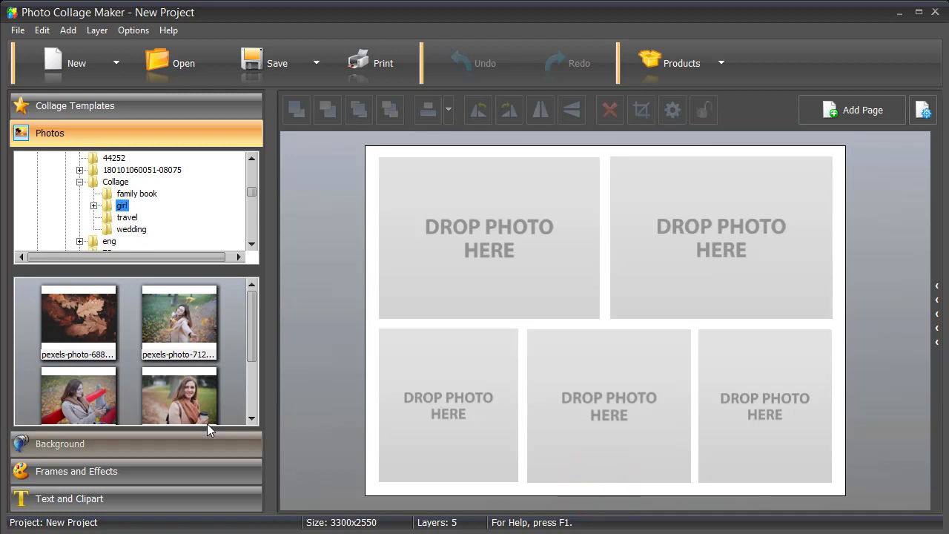
- Fill the five slots with the smiling-girl, close-up, red-bench, falling-leaves and one more autumn photo
{"action": "left_click_drag", "start_coordinate": [207, 423], "coordinate": [487, 250]}
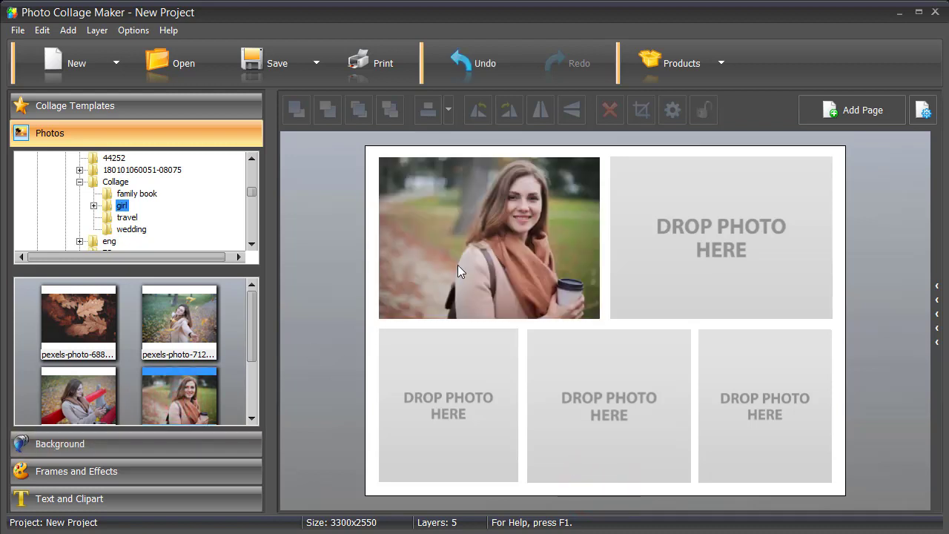
{"action": "left_click", "coordinate": [253, 420]}
{"action": "left_click_drag", "start_coordinate": [98, 413], "coordinate": [716, 244]}
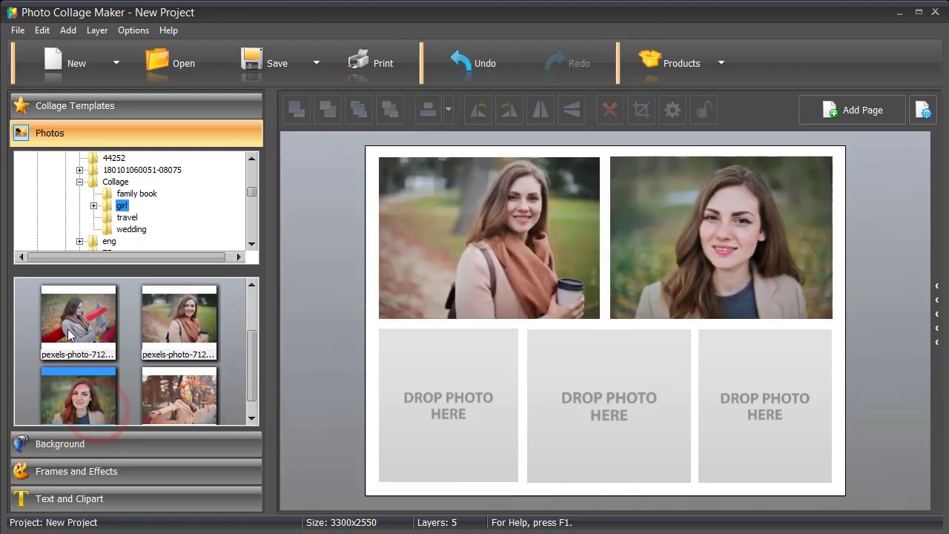
{"action": "left_click_drag", "start_coordinate": [64, 328], "coordinate": [599, 418]}
{"action": "left_click_drag", "start_coordinate": [173, 397], "coordinate": [449, 407]}
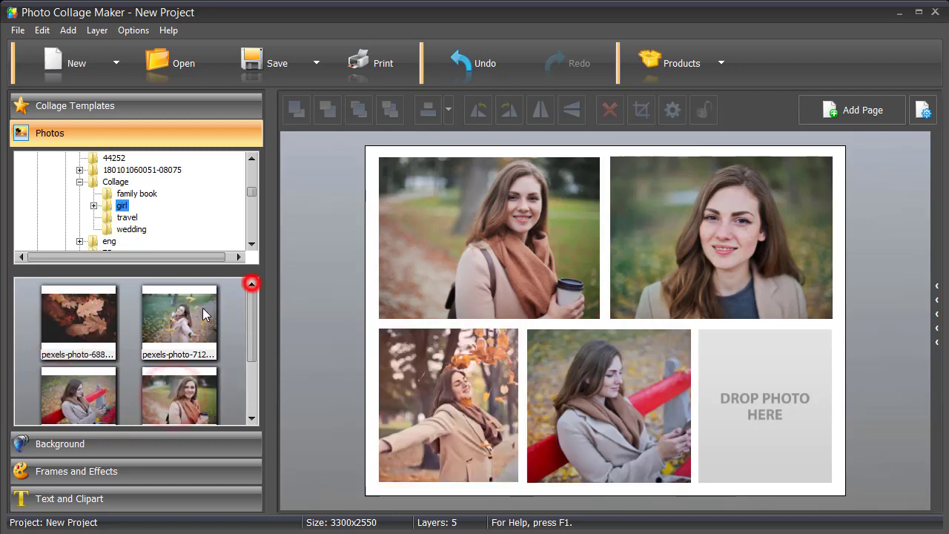
{"action": "left_click", "coordinate": [252, 284]}
{"action": "left_click_drag", "start_coordinate": [179, 319], "coordinate": [751, 395]}
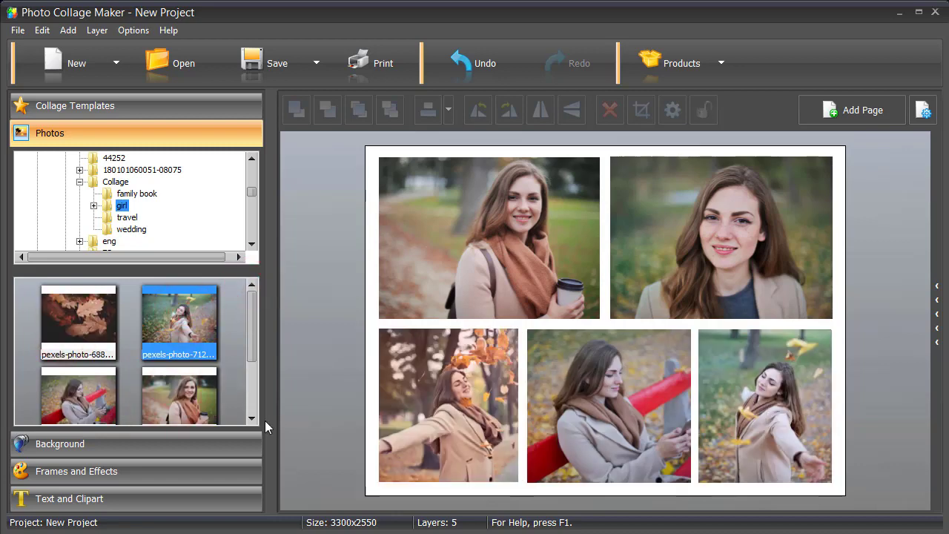
{"action": "left_click", "coordinate": [215, 439]}
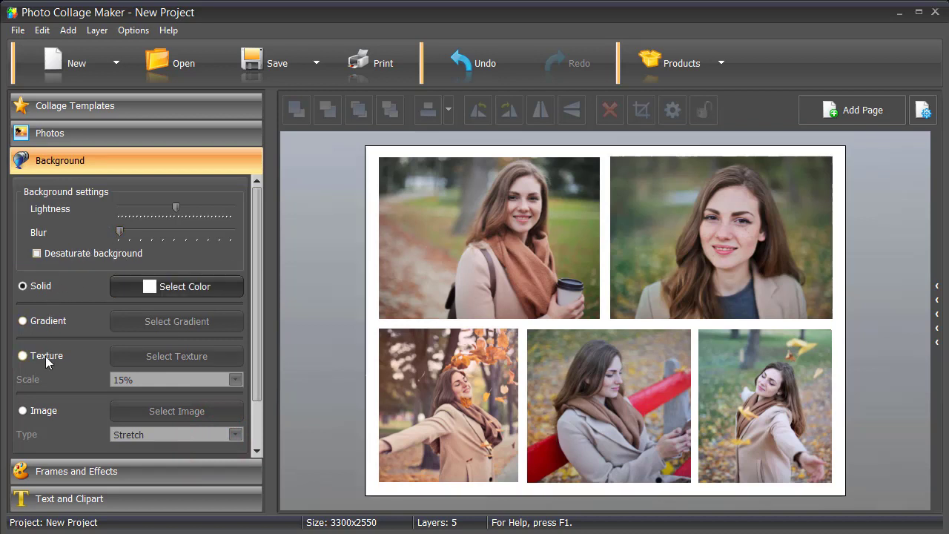
- Make the leaves photo pexels-photo-688830 the collage background and lighten it
{"action": "left_click", "coordinate": [23, 411]}
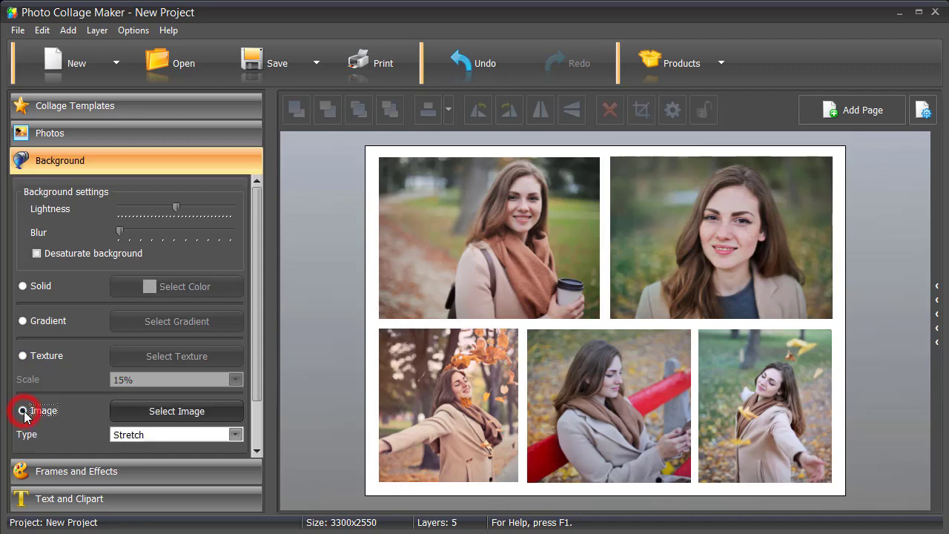
{"action": "left_click", "coordinate": [149, 411]}
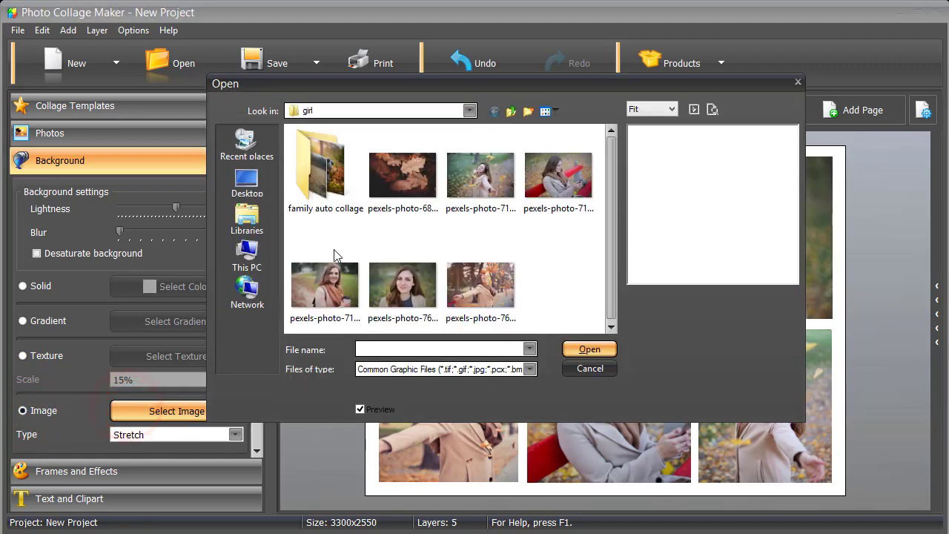
{"action": "left_click", "coordinate": [401, 194]}
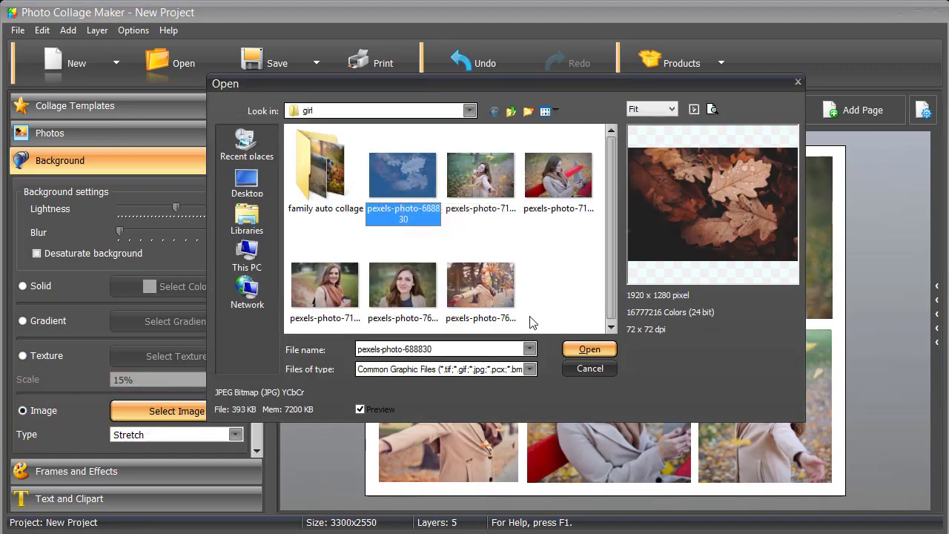
{"action": "left_click", "coordinate": [577, 349]}
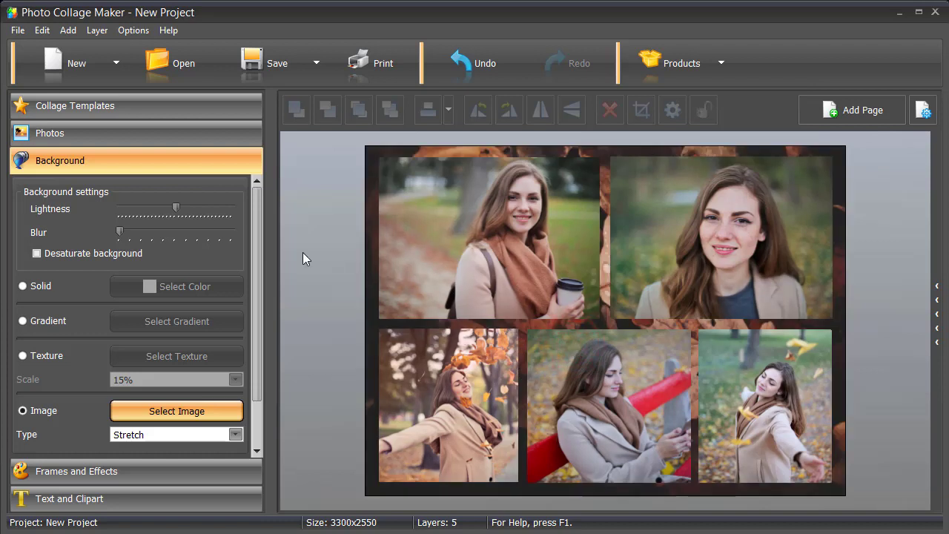
{"action": "left_click_drag", "start_coordinate": [202, 209], "coordinate": [210, 210]}
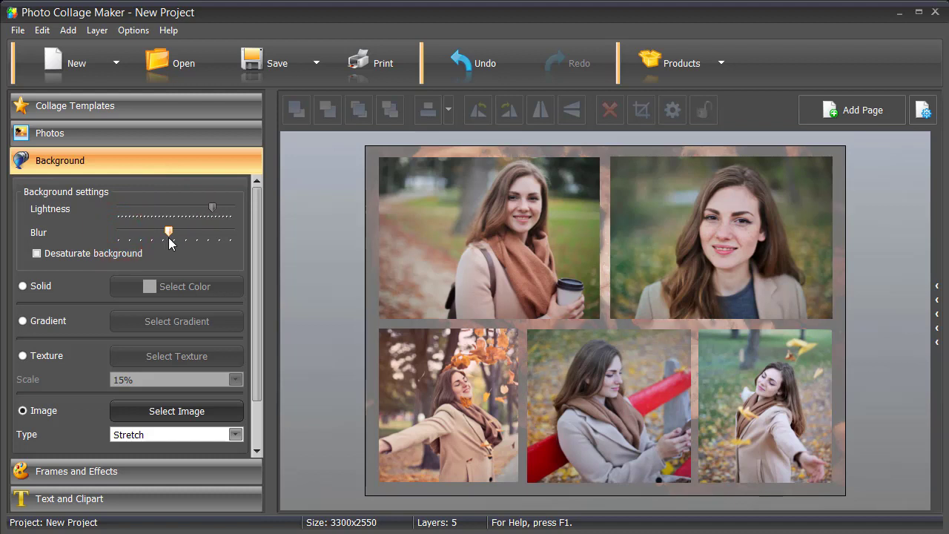
- Show the Classic frames, try the ornate gold frame on the top-left photo, then undo it
{"action": "left_click", "coordinate": [108, 468]}
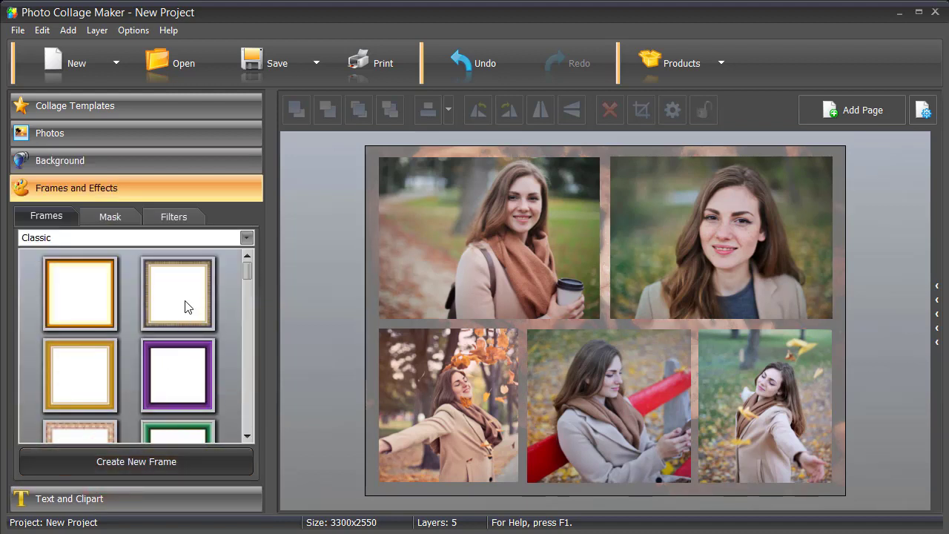
{"action": "left_click", "coordinate": [200, 236]}
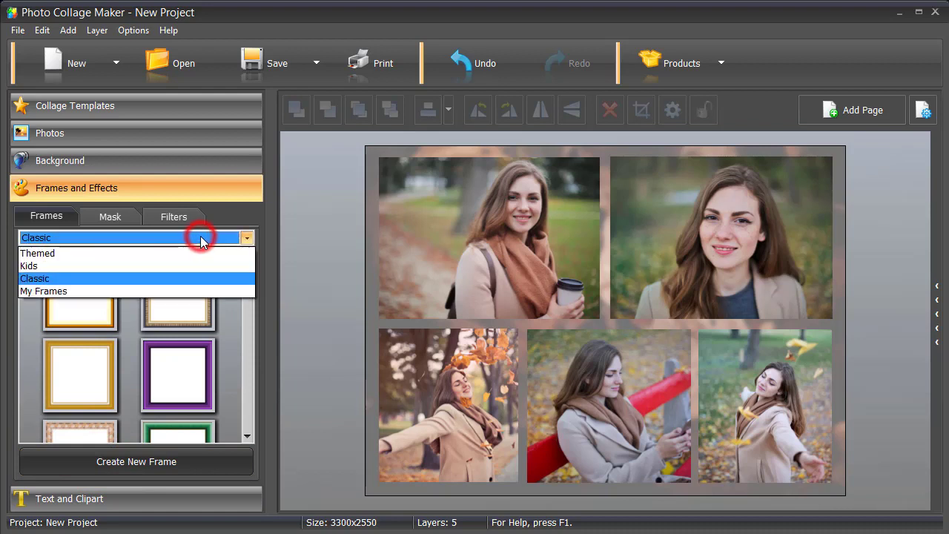
{"action": "key", "text": "Escape"}
{"action": "left_click", "coordinate": [158, 284]}
{"action": "left_click_drag", "start_coordinate": [215, 291], "coordinate": [429, 263]}
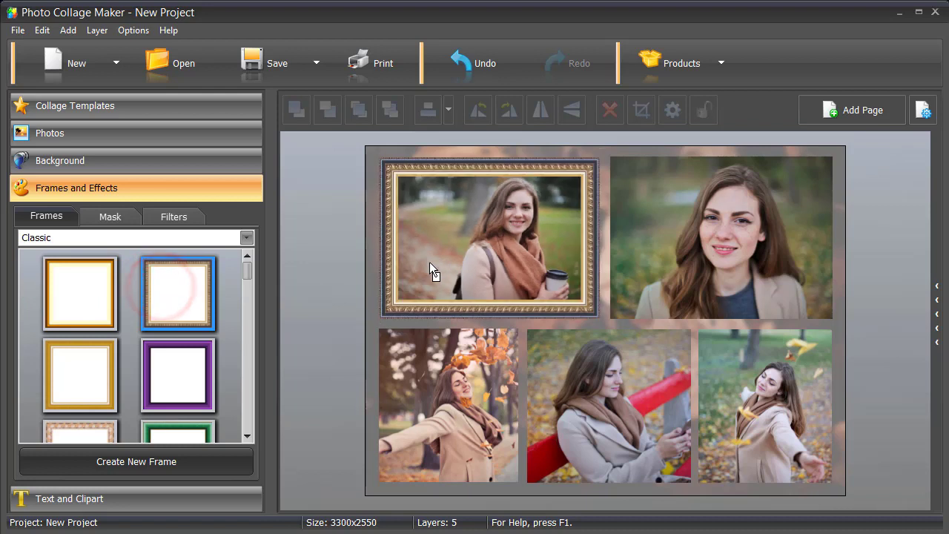
{"action": "left_click", "coordinate": [470, 63]}
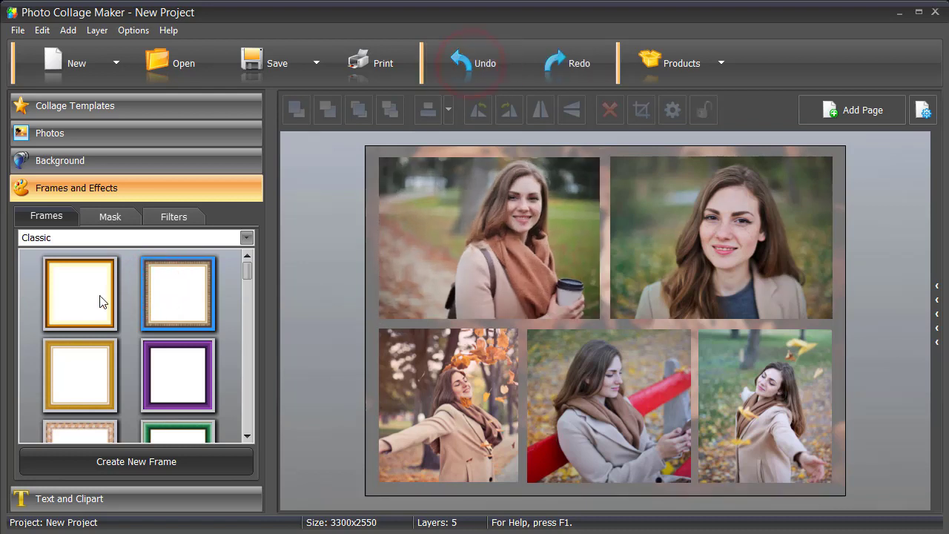
- Try the gold frame on the bottom-left photo, undo it, and show the Rectangular masks
{"action": "left_click_drag", "start_coordinate": [92, 298], "coordinate": [435, 394]}
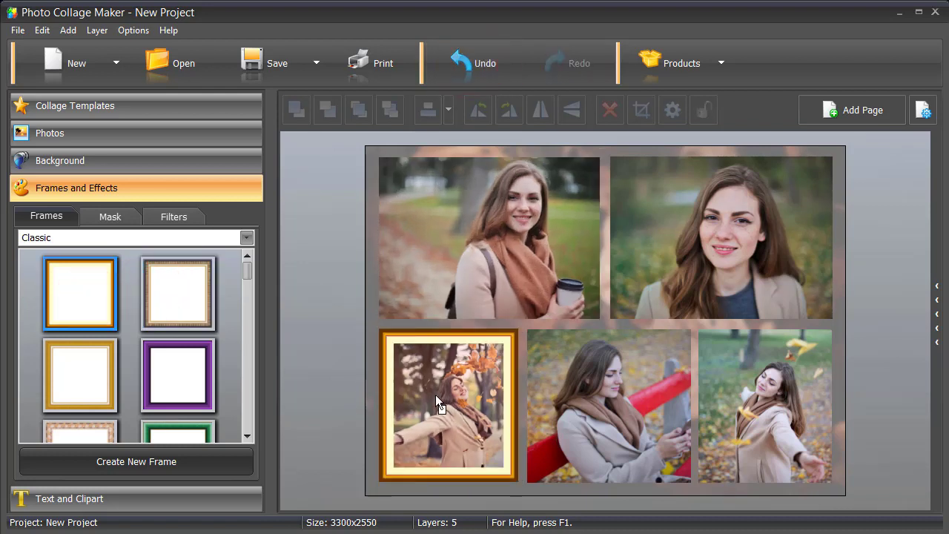
{"action": "left_click", "coordinate": [477, 75]}
{"action": "left_click", "coordinate": [133, 217]}
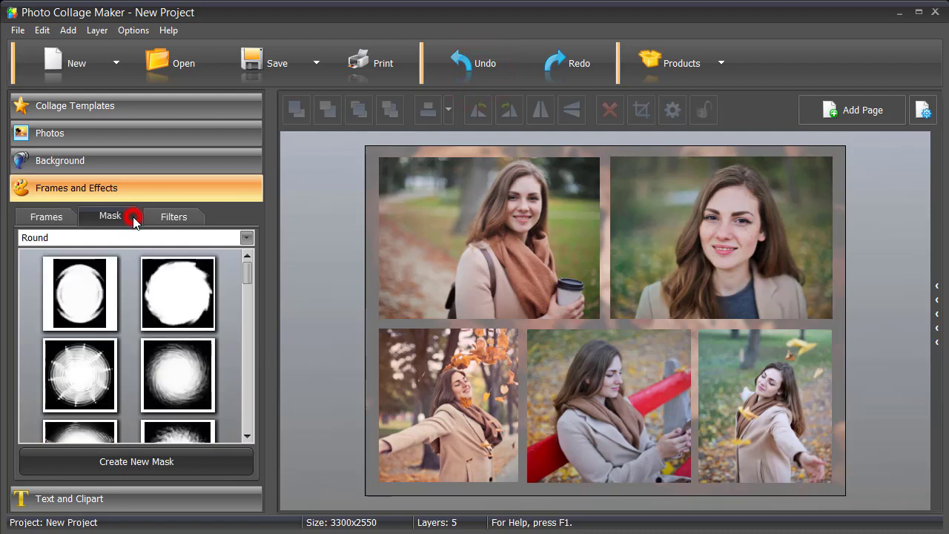
{"action": "left_click", "coordinate": [169, 237]}
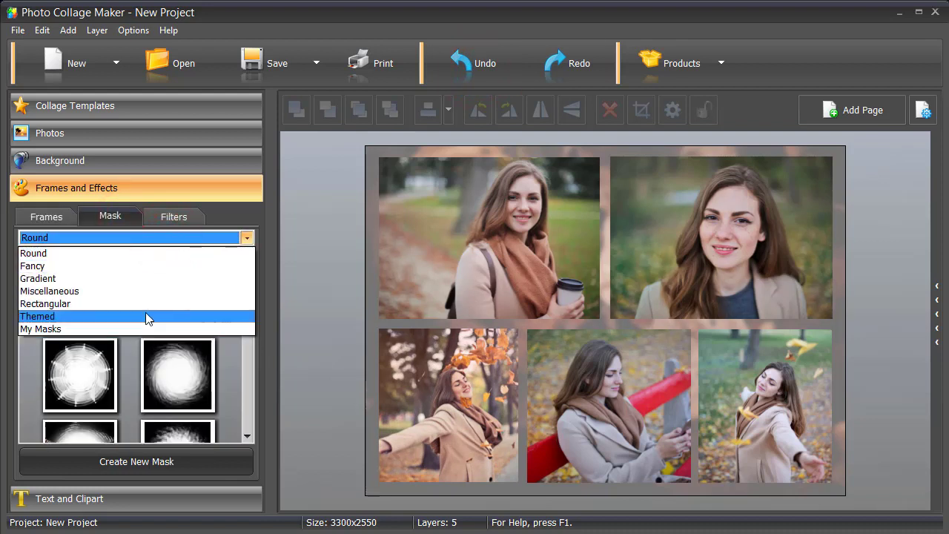
{"action": "left_click", "coordinate": [146, 303]}
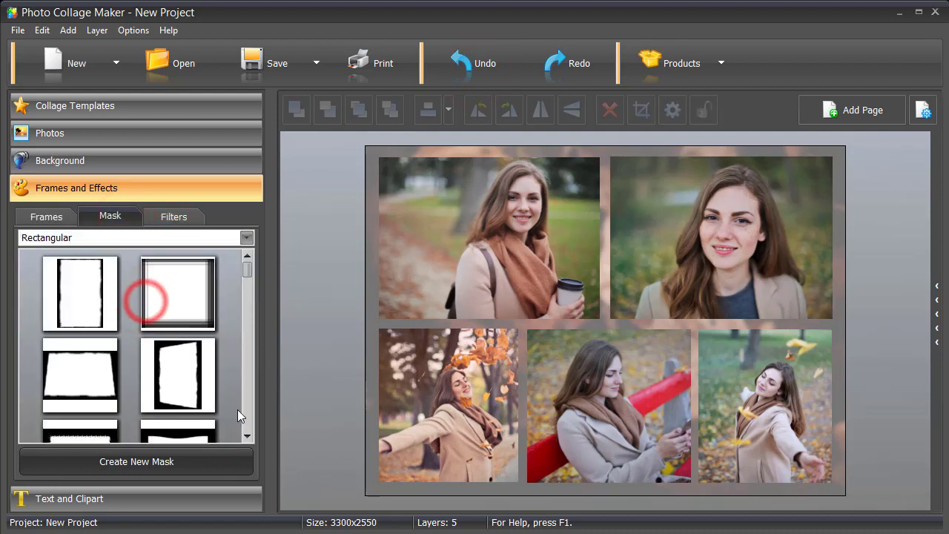
- Apply a soft-edged rectangular mask to the top-left and top-right photos
{"action": "left_click", "coordinate": [246, 436]}
{"action": "left_click", "coordinate": [247, 436]}
{"action": "left_click", "coordinate": [246, 436]}
{"action": "left_click", "coordinate": [246, 437]}
{"action": "left_click", "coordinate": [247, 437]}
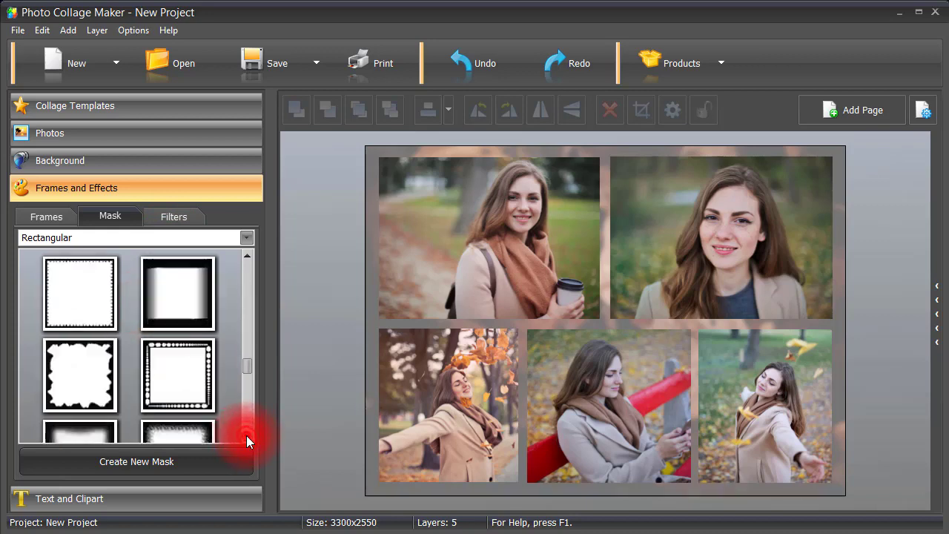
{"action": "left_click", "coordinate": [247, 437]}
{"action": "left_click", "coordinate": [247, 438]}
{"action": "left_click", "coordinate": [247, 437]}
{"action": "left_click", "coordinate": [95, 373]}
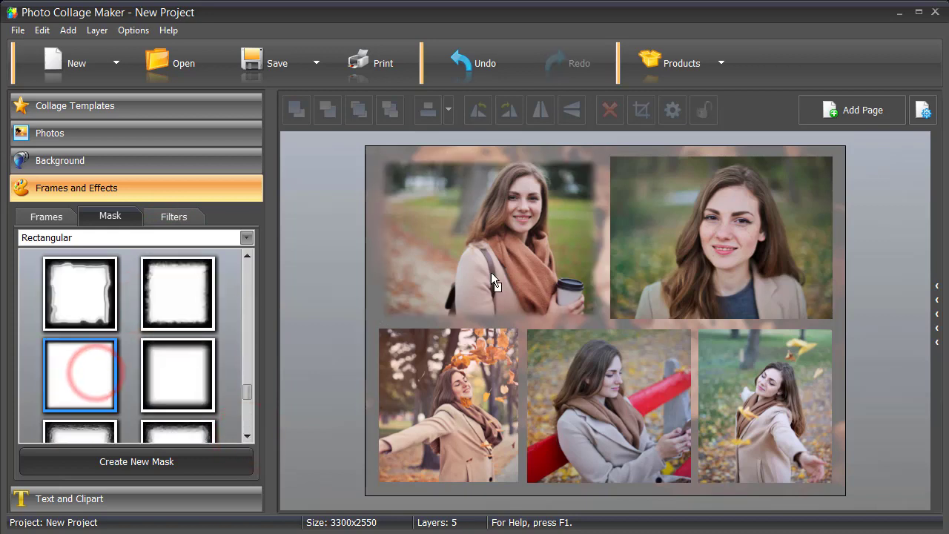
{"action": "left_click", "coordinate": [692, 267]}
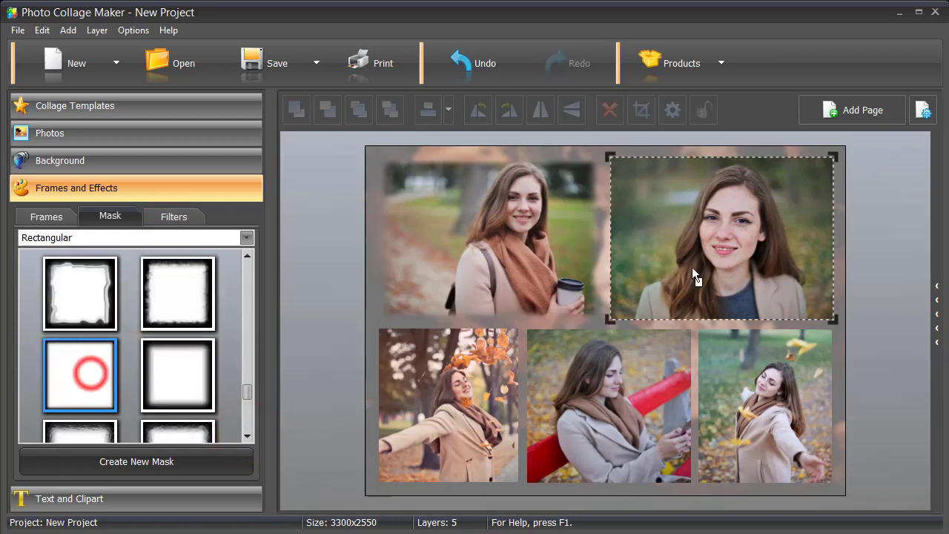
- Apply a rougher feathered mask to the bottom-left, bottom-middle and bottom-right photos
{"action": "left_click", "coordinate": [208, 303]}
{"action": "left_click", "coordinate": [433, 406]}
{"action": "left_click", "coordinate": [599, 395]}
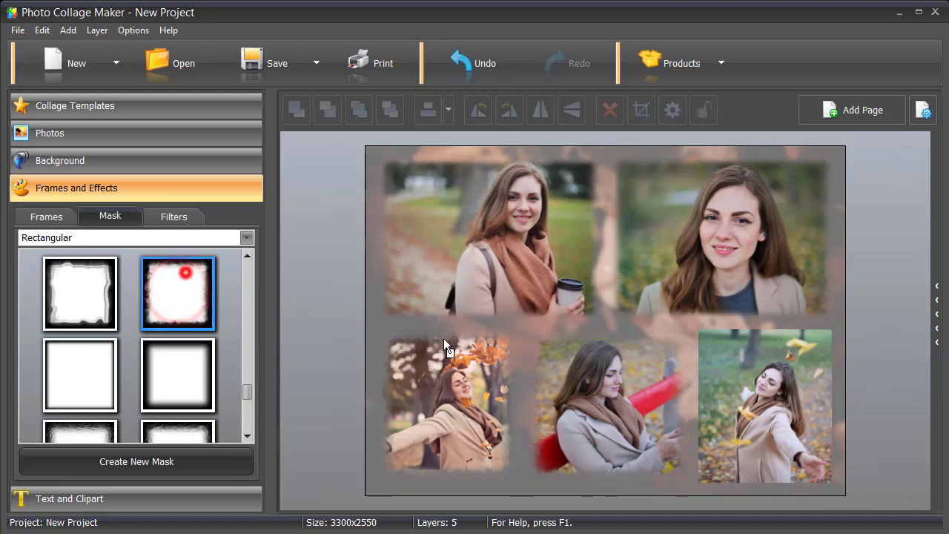
{"action": "left_click", "coordinate": [771, 410]}
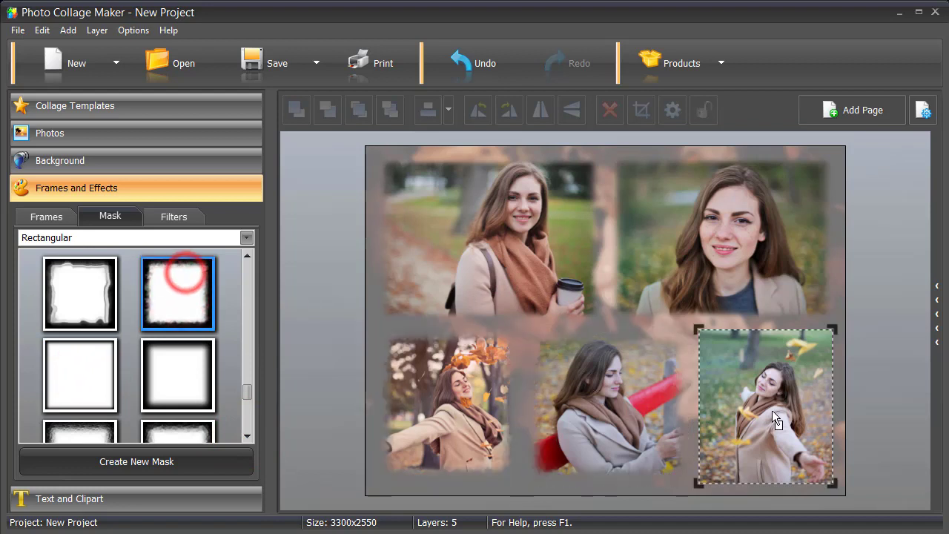
- Drag the Auto Contrast filter onto the top-left, top-right, bottom-left, bottom-middle and bottom-right photos
{"action": "left_click", "coordinate": [196, 218]}
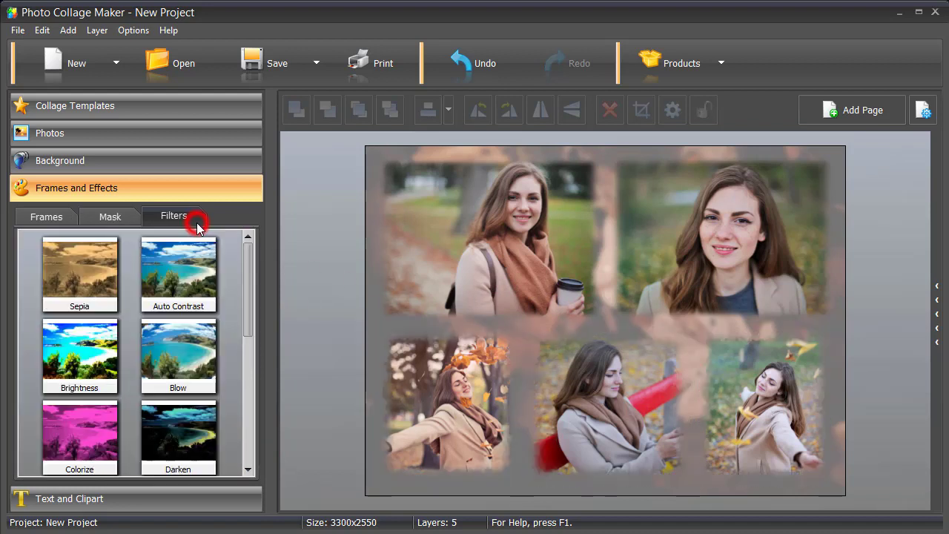
{"action": "left_click", "coordinate": [248, 469]}
{"action": "left_click", "coordinate": [248, 468]}
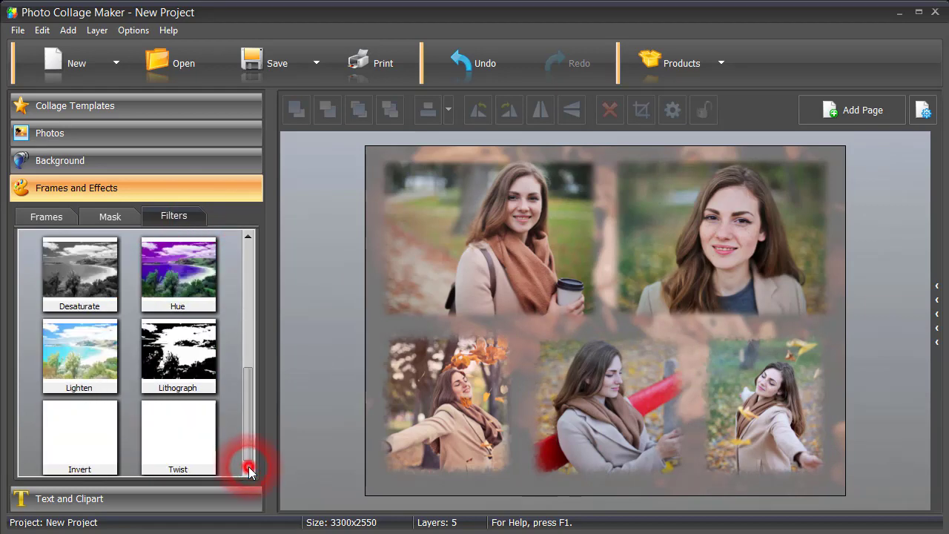
{"action": "left_click", "coordinate": [250, 238]}
{"action": "left_click", "coordinate": [250, 238]}
{"action": "left_click_drag", "start_coordinate": [184, 277], "coordinate": [505, 259]}
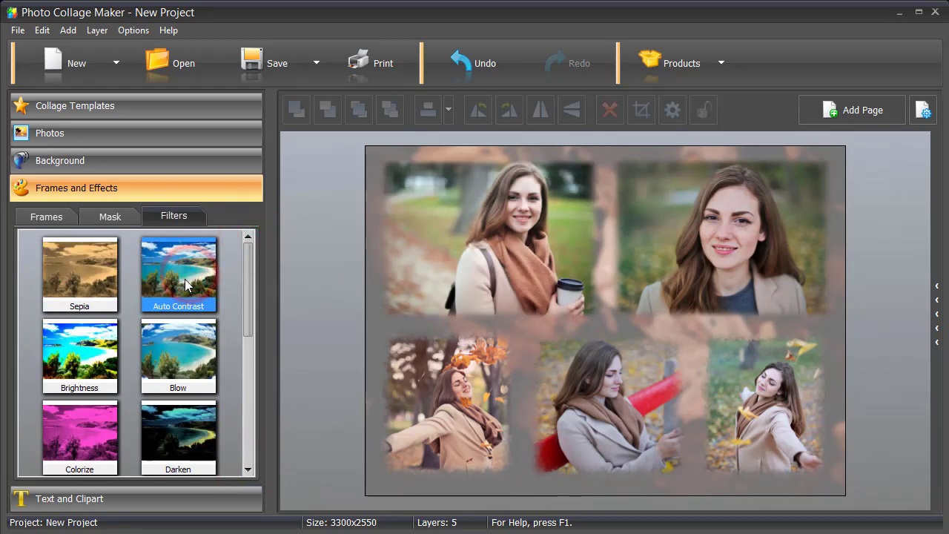
{"action": "left_click_drag", "start_coordinate": [182, 276], "coordinate": [690, 279]}
{"action": "left_click_drag", "start_coordinate": [181, 276], "coordinate": [610, 357]}
{"action": "left_click_drag", "start_coordinate": [181, 274], "coordinate": [754, 406]}
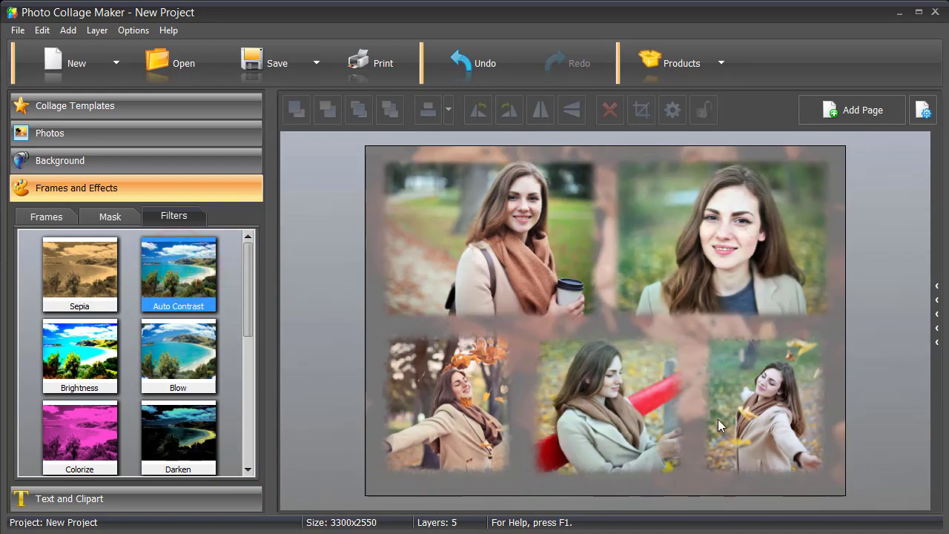
- Replace the placeholder caption with 'Autumn 2018' and place it on the collage
{"action": "left_click", "coordinate": [240, 504]}
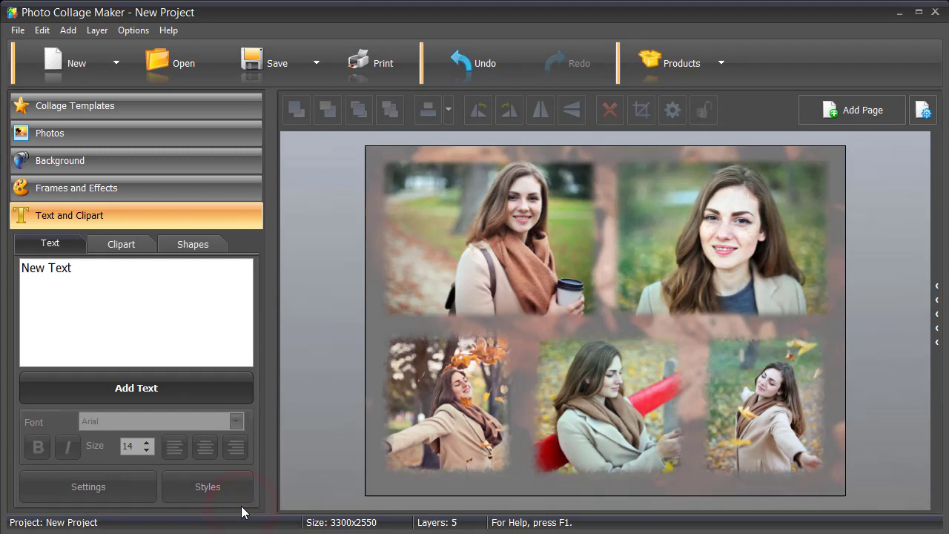
{"action": "left_click", "coordinate": [157, 272]}
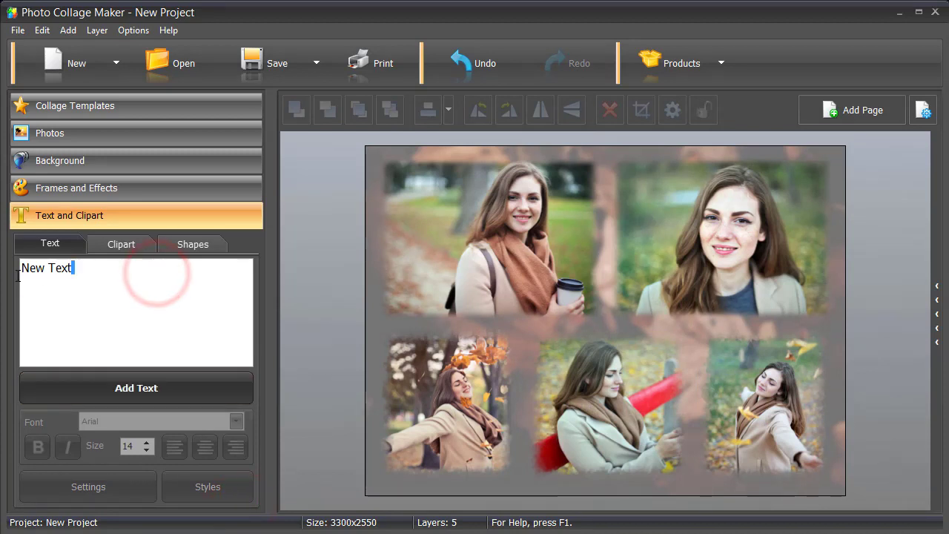
{"action": "key", "text": "ctrl+a"}
{"action": "type", "text": "Autumn 2018"}
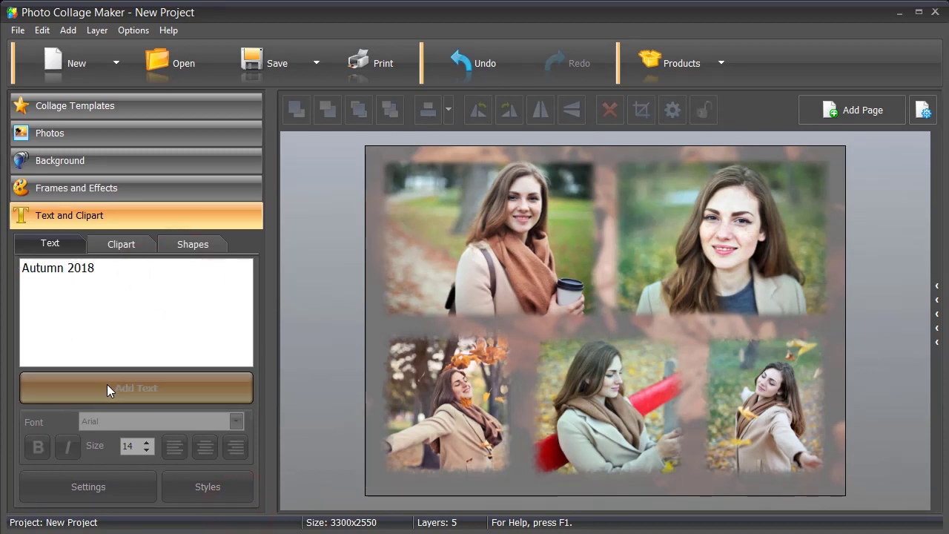
{"action": "left_click", "coordinate": [107, 388]}
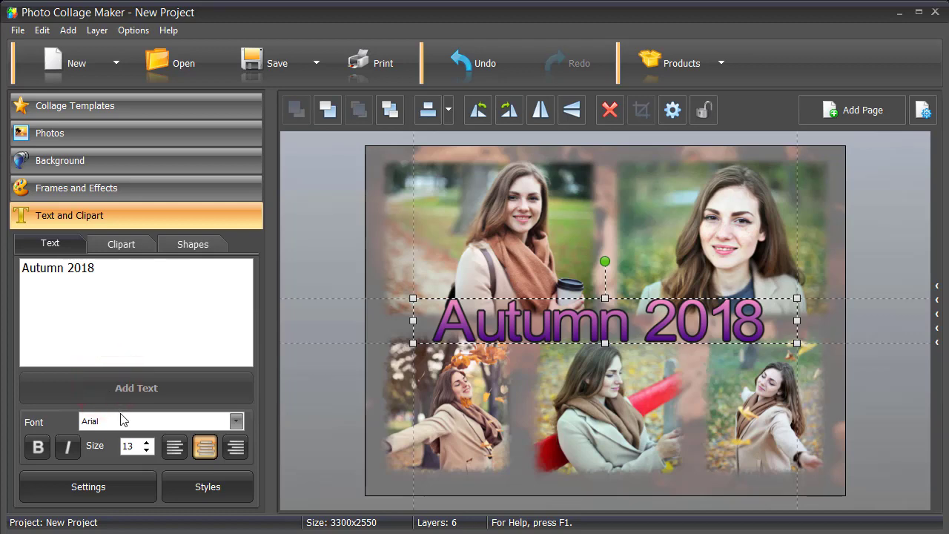
- Set the title's font to Gadugi
{"action": "left_click", "coordinate": [127, 421]}
{"action": "left_click", "coordinate": [237, 218]}
{"action": "left_click_drag", "start_coordinate": [241, 233], "coordinate": [237, 275]}
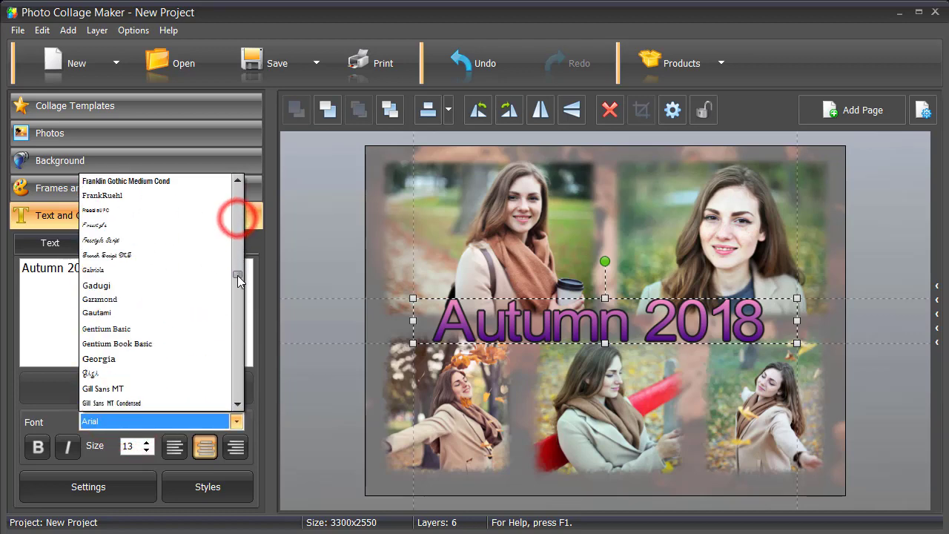
{"action": "scroll", "coordinate": [148, 240], "scroll_direction": "down", "scroll_amount": 1}
{"action": "left_click", "coordinate": [117, 198]}
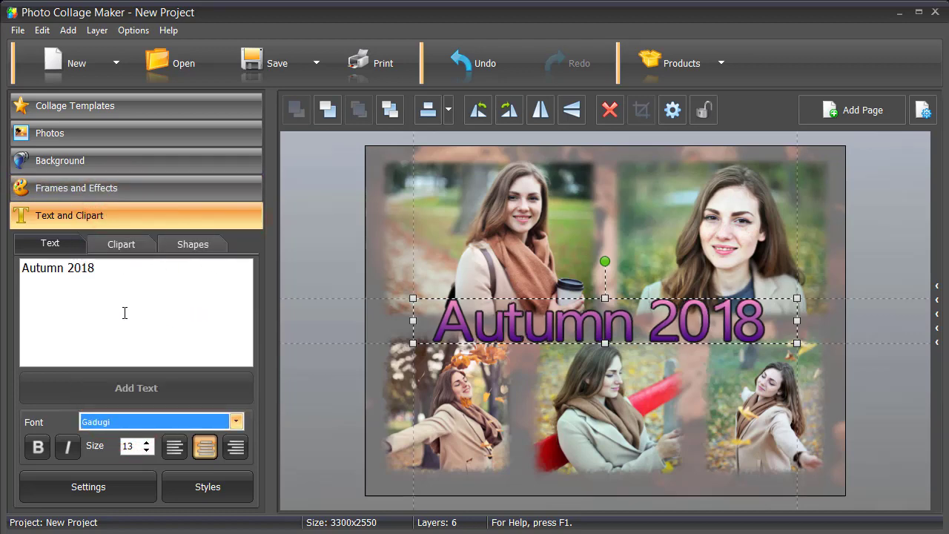
- In Text Settings, give the title a solid white (FFFFFF) fill and untick Add Outline
{"action": "left_click", "coordinate": [115, 492]}
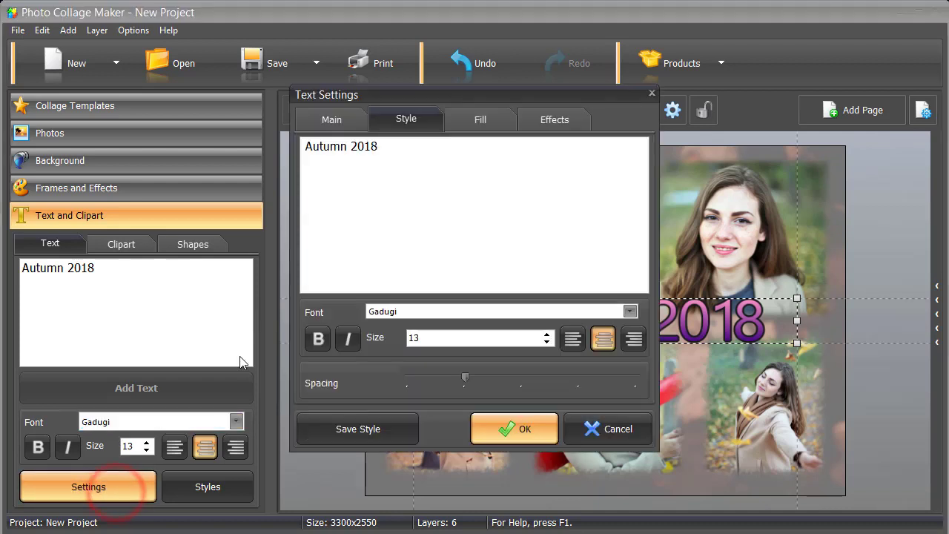
{"action": "left_click", "coordinate": [449, 129]}
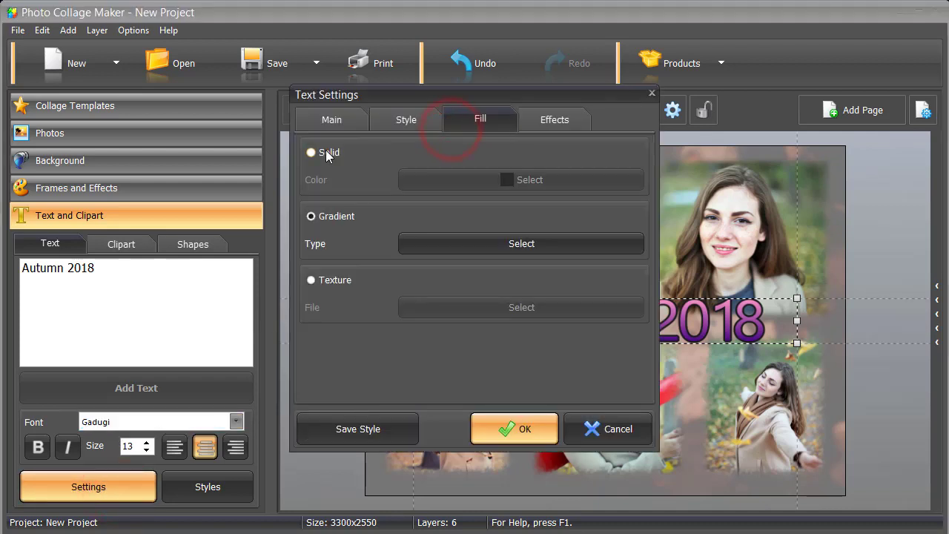
{"action": "left_click", "coordinate": [428, 179]}
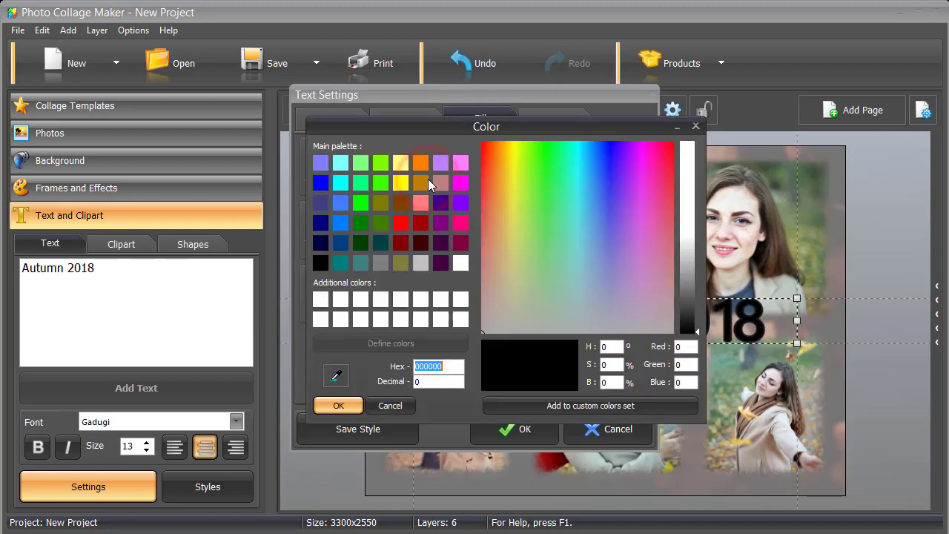
{"action": "left_click", "coordinate": [460, 262]}
{"action": "left_click", "coordinate": [338, 405]}
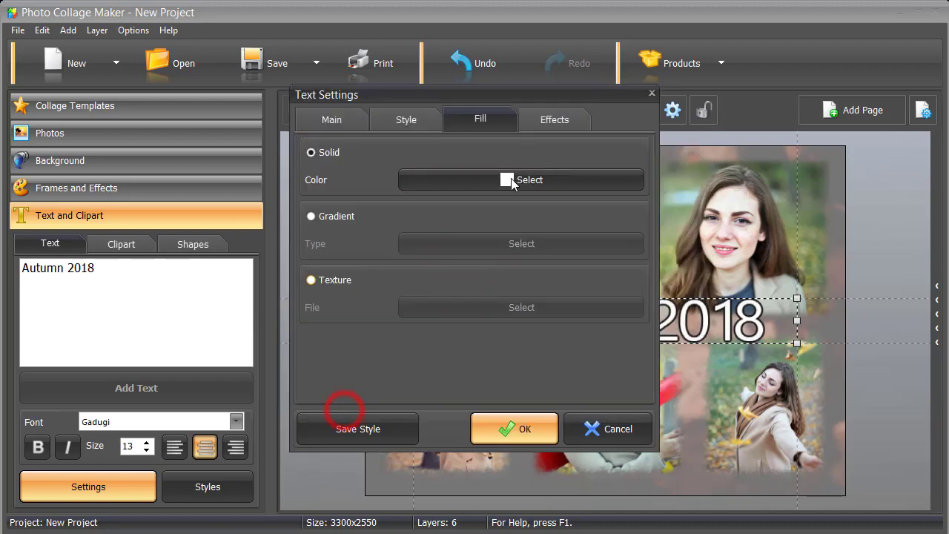
{"action": "left_click", "coordinate": [555, 120]}
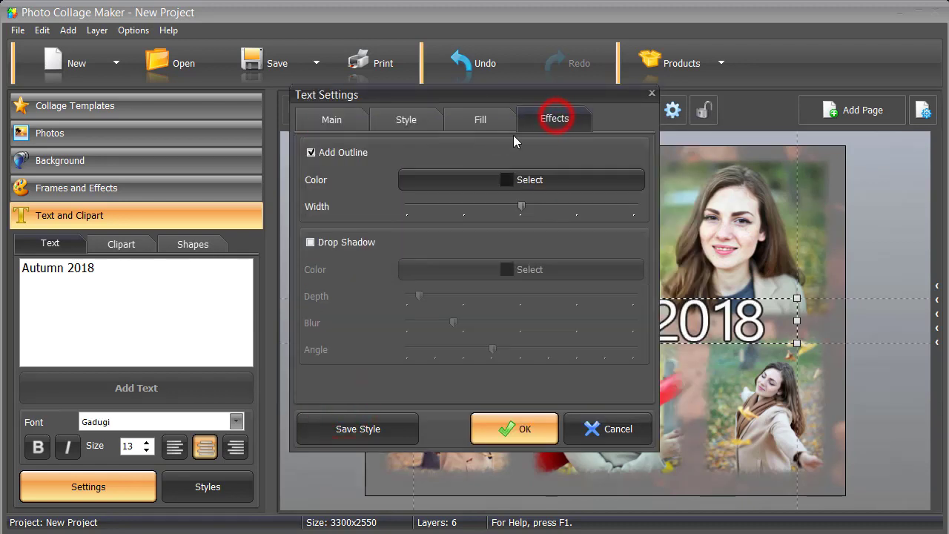
{"action": "left_click", "coordinate": [311, 153]}
{"action": "left_click", "coordinate": [499, 433]}
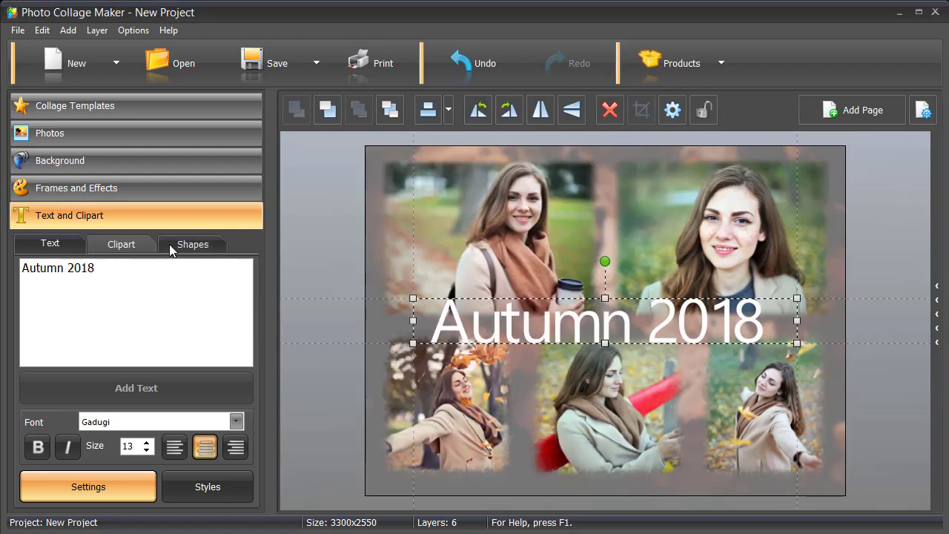
- Place a Flowers autumn-leaves clipart top-left, tilted about 30 degrees and shrunk into the corner
{"action": "left_click", "coordinate": [144, 244]}
{"action": "left_click", "coordinate": [158, 262]}
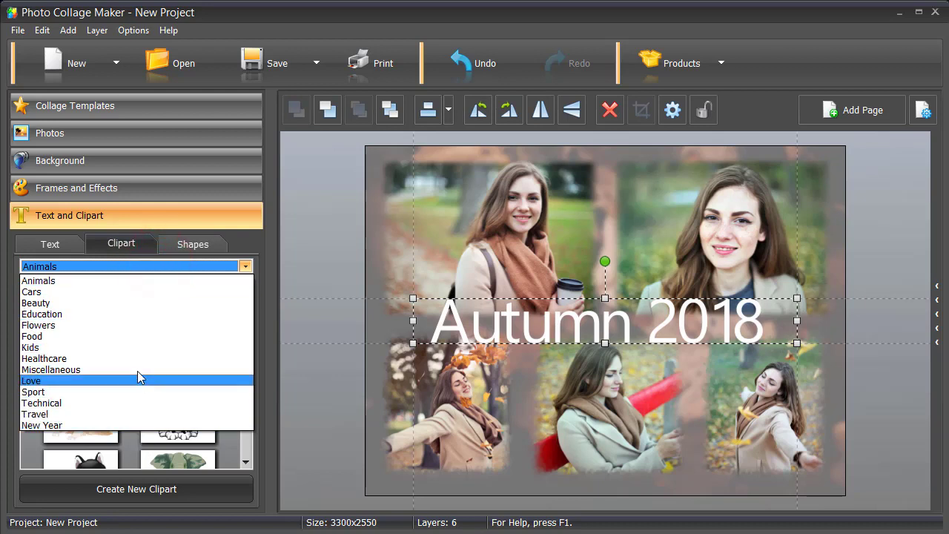
{"action": "left_click", "coordinate": [137, 325]}
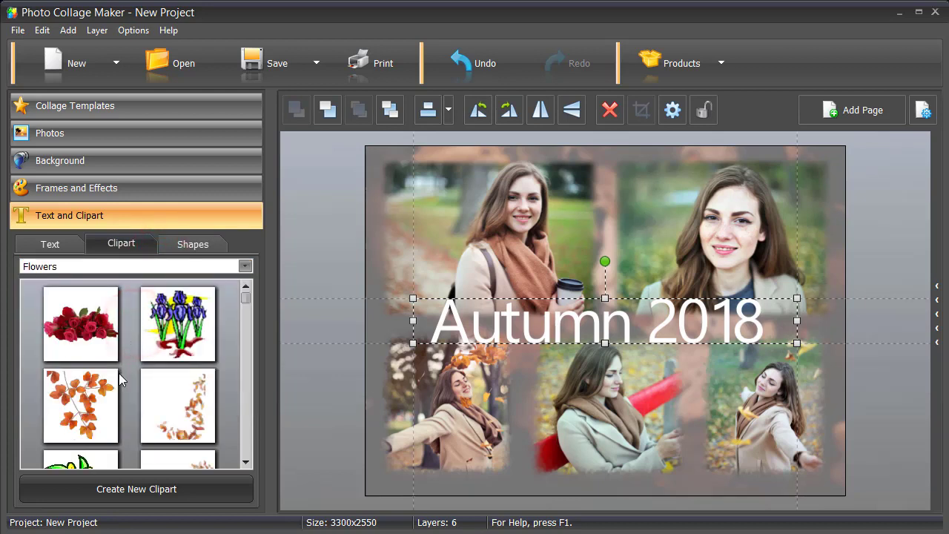
{"action": "left_click", "coordinate": [245, 463]}
{"action": "left_click", "coordinate": [246, 463]}
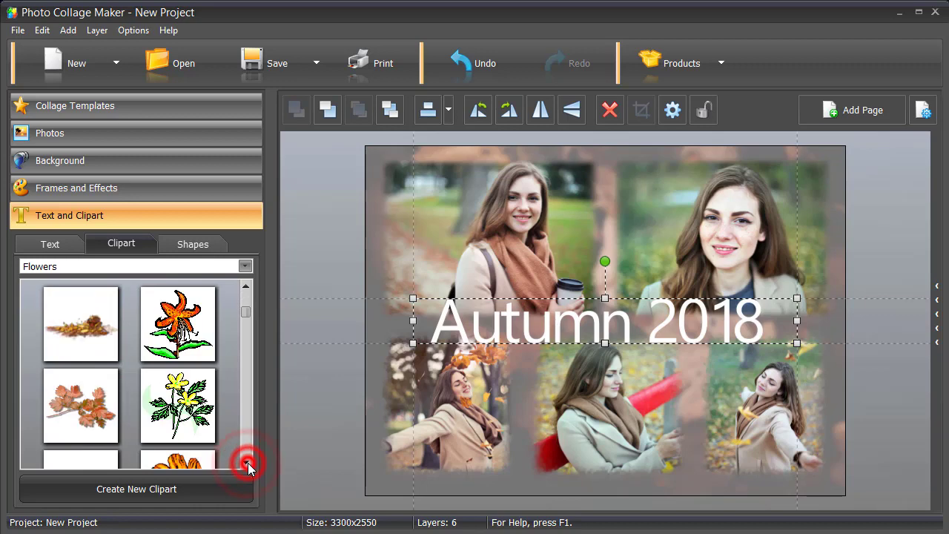
{"action": "left_click", "coordinate": [245, 463]}
{"action": "left_click", "coordinate": [245, 463]}
{"action": "left_click_drag", "start_coordinate": [74, 328], "coordinate": [456, 208]}
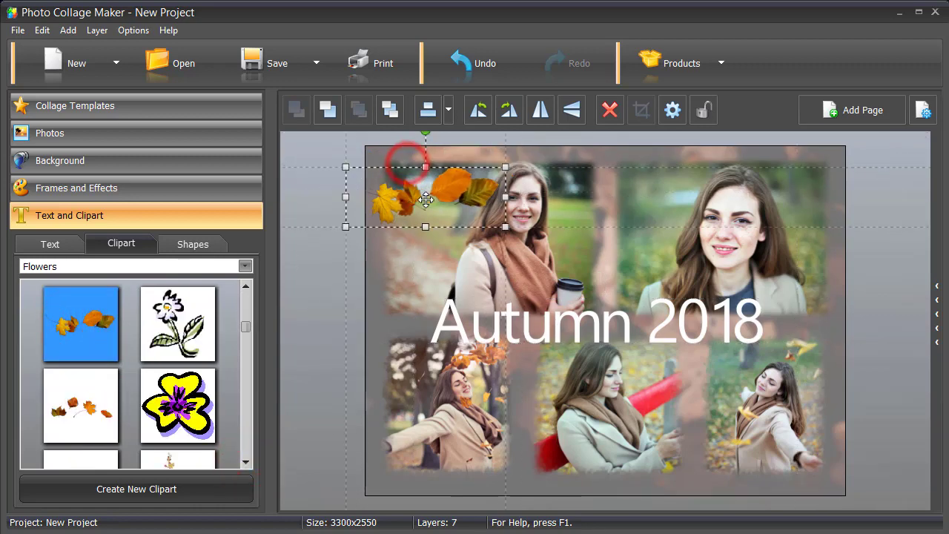
{"action": "left_click_drag", "start_coordinate": [422, 132], "coordinate": [389, 142]}
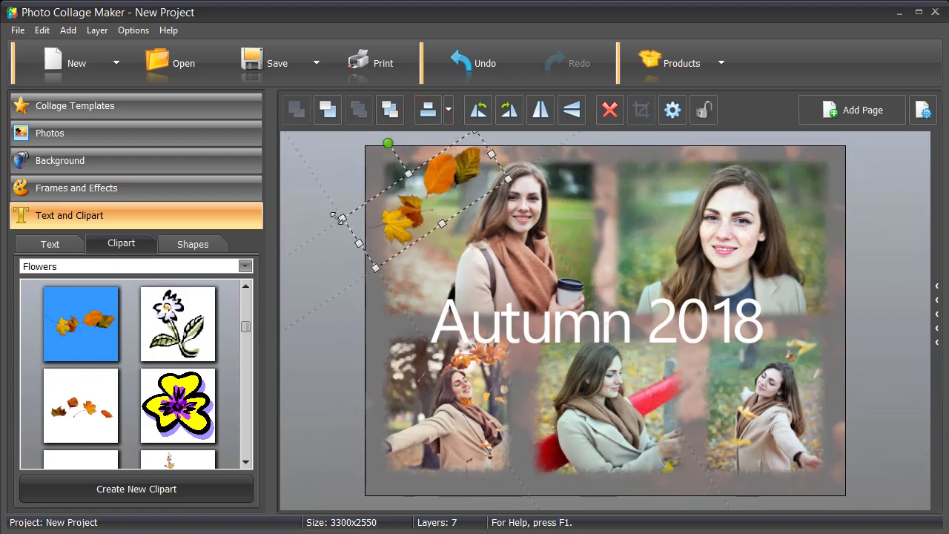
{"action": "left_click_drag", "start_coordinate": [343, 218], "coordinate": [345, 216]}
{"action": "left_click_drag", "start_coordinate": [447, 191], "coordinate": [427, 181]}
- Add a scattered-leaves clipart at the bottom-right of the collage
{"action": "scroll", "coordinate": [134, 370], "scroll_direction": "down", "scroll_amount": 2}
{"action": "left_click_drag", "start_coordinate": [81, 406], "coordinate": [768, 456]}
{"action": "left_click", "coordinate": [337, 358]}
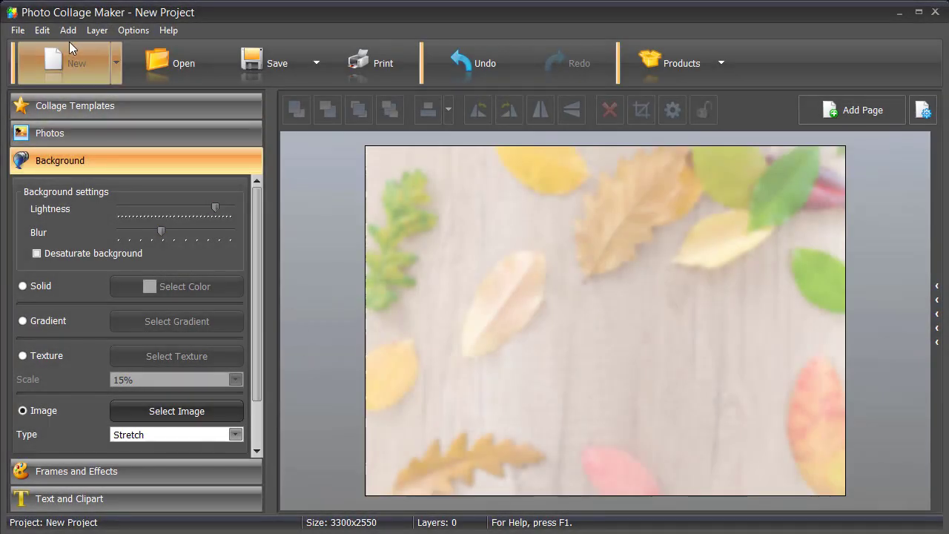
- Launch the Collage Wizard from Add > Grid Collage
{"action": "left_click", "coordinate": [63, 34]}
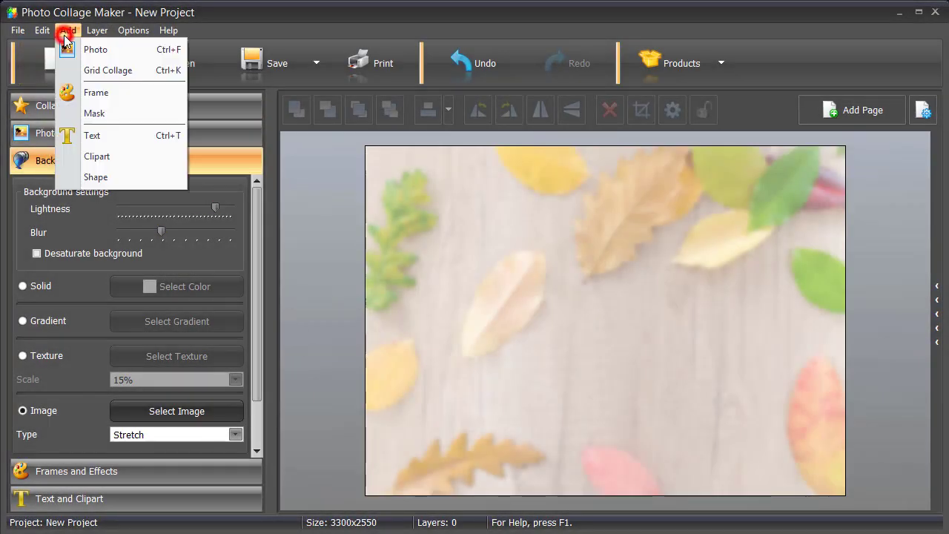
{"action": "left_click", "coordinate": [108, 70]}
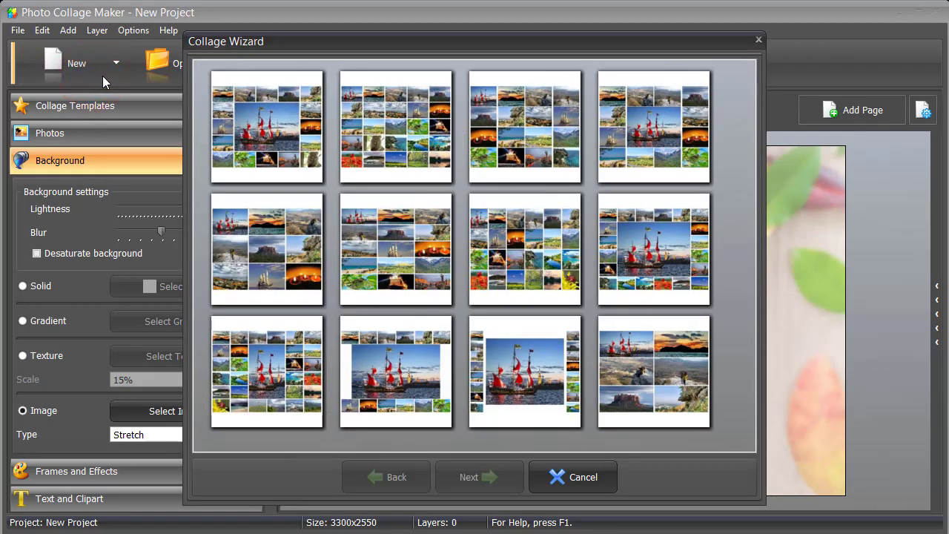
- Choose the first layout with 5 columns, 5 rows and Center Photo, then add a 17-photo folder
{"action": "left_click", "coordinate": [293, 162]}
{"action": "left_click", "coordinate": [482, 478]}
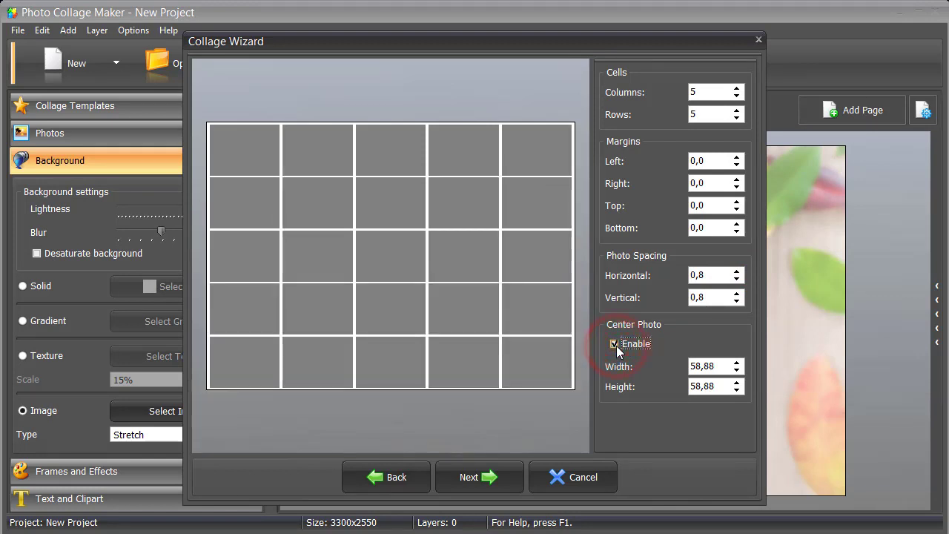
{"action": "left_click", "coordinate": [495, 473]}
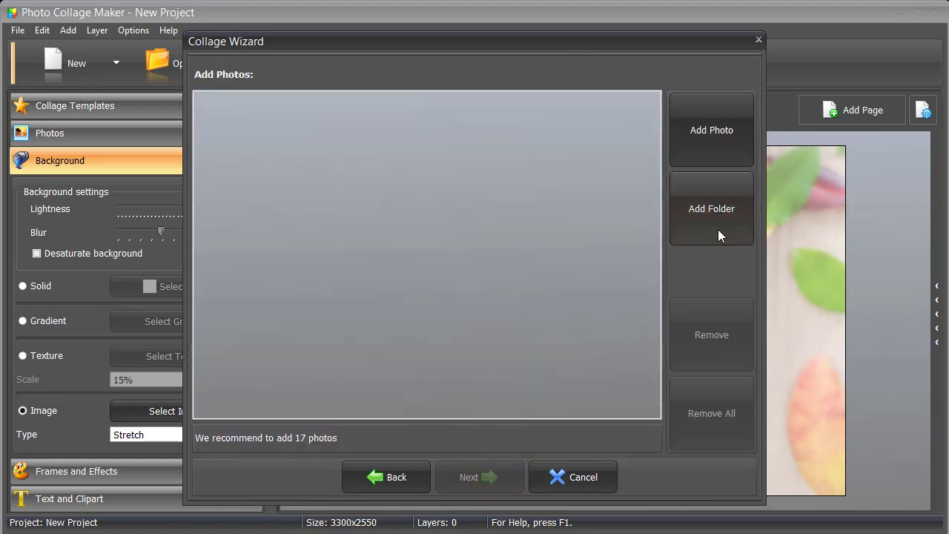
{"action": "left_click", "coordinate": [719, 231]}
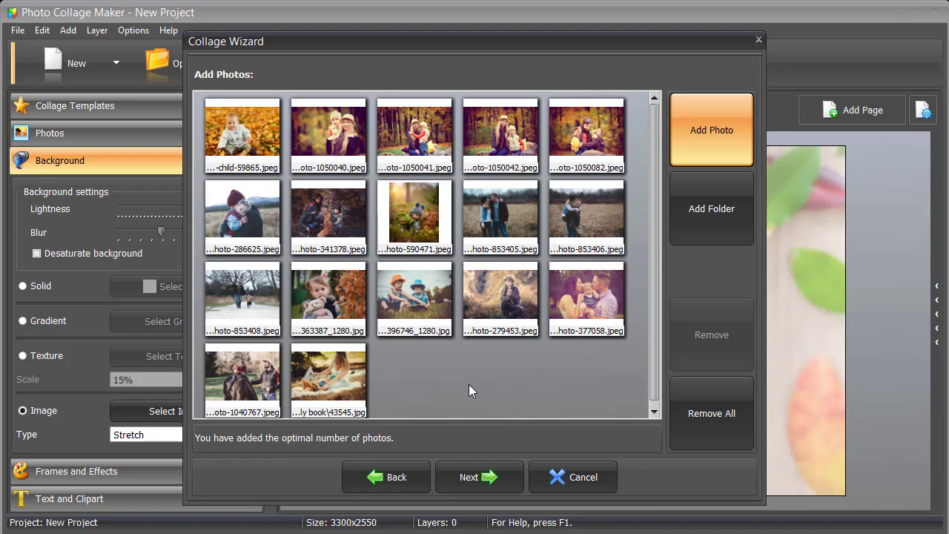
{"action": "left_click", "coordinate": [478, 477]}
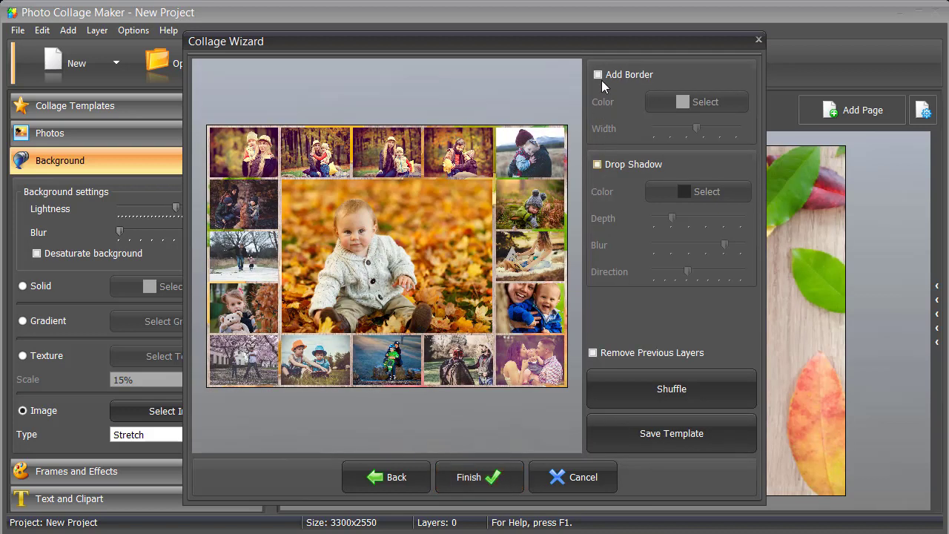
- Add thin white borders and drop shadows, shuffle the photos twice, and finish the collage
{"action": "left_click", "coordinate": [598, 74]}
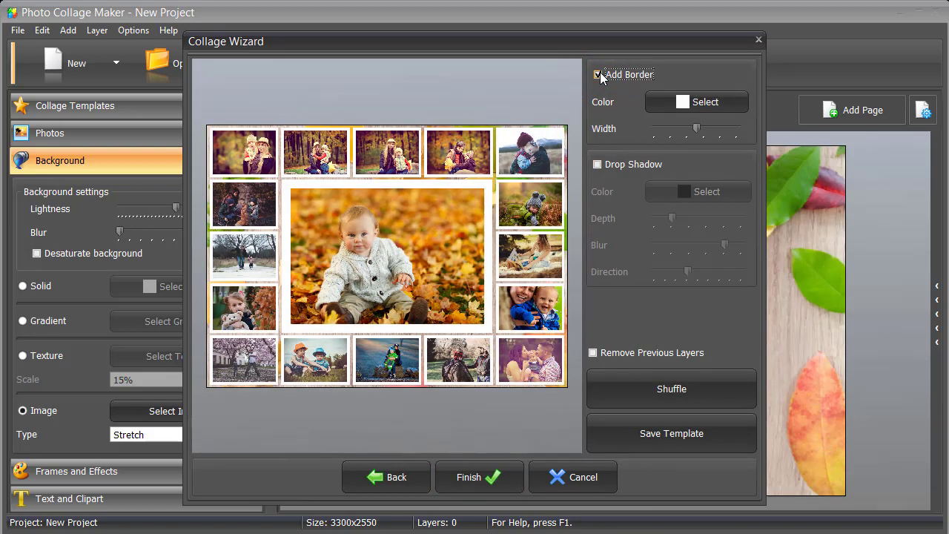
{"action": "left_click_drag", "start_coordinate": [695, 126], "coordinate": [664, 130]}
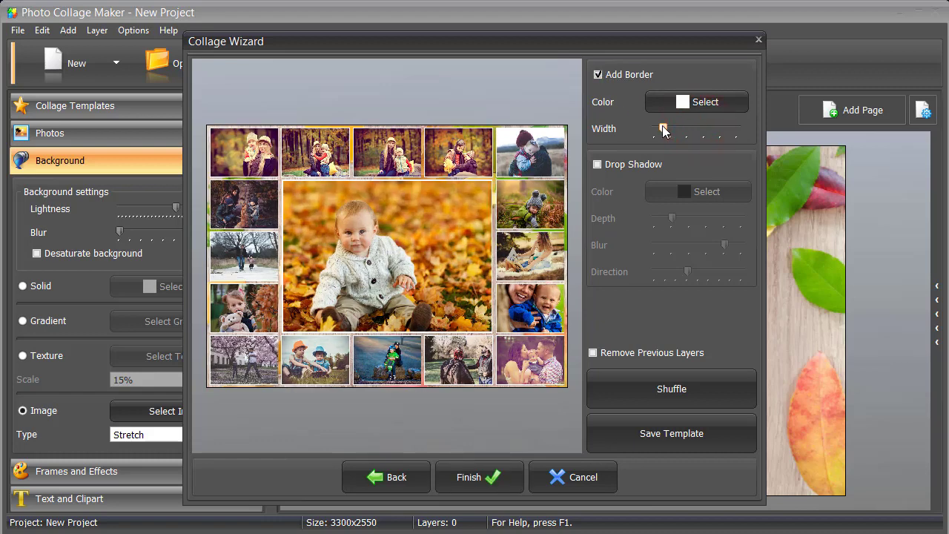
{"action": "left_click", "coordinate": [598, 165]}
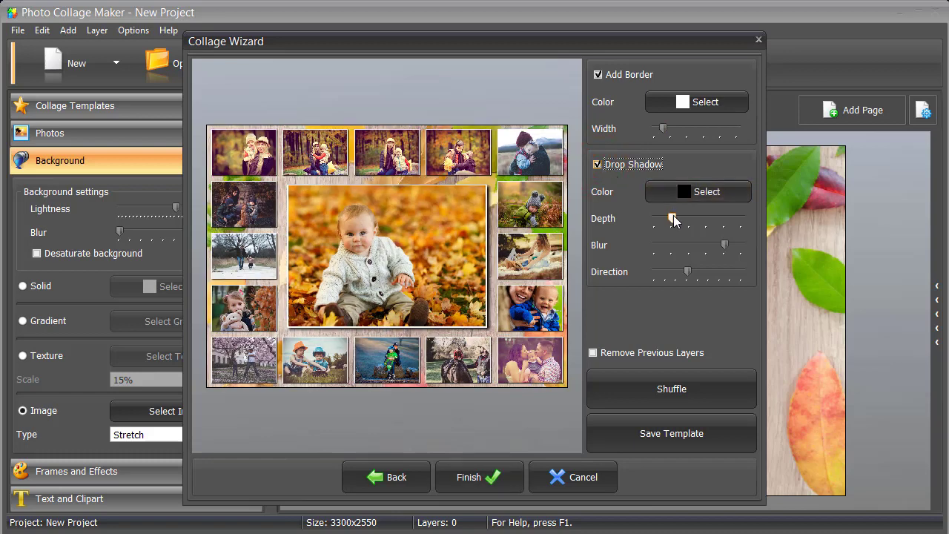
{"action": "left_click", "coordinate": [631, 389]}
{"action": "left_click", "coordinate": [631, 389]}
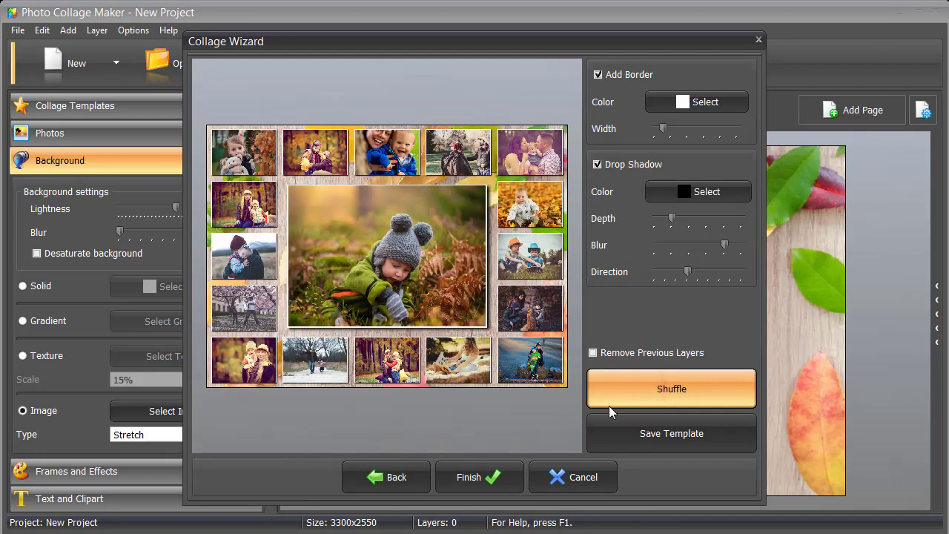
{"action": "left_click", "coordinate": [503, 478]}
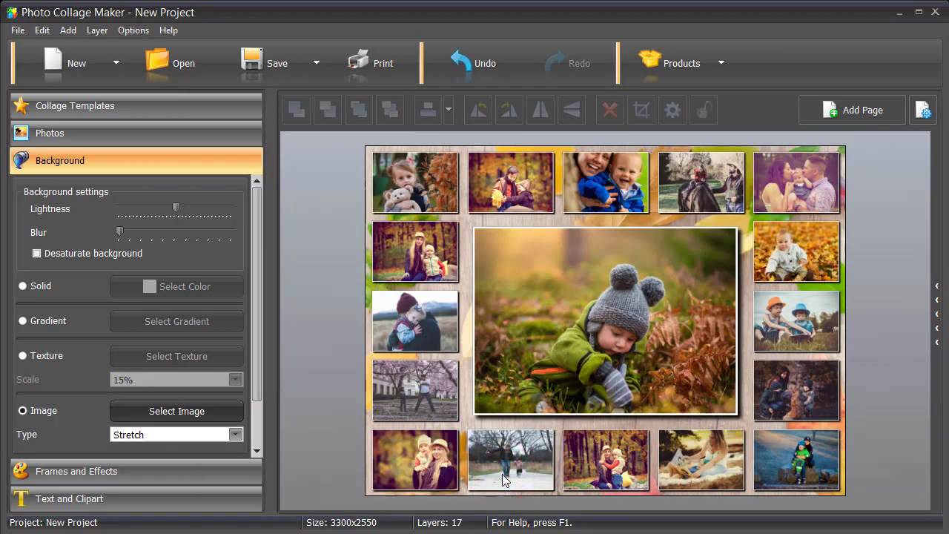